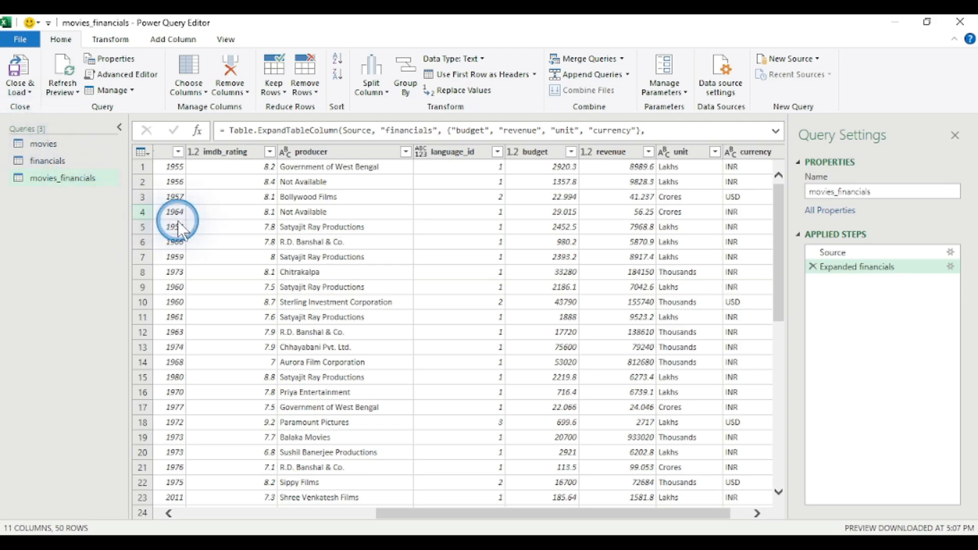
- Start a conditional column in the movies_financials query and name it factor
{"action": "left_click_drag", "start_coordinate": [459, 512], "coordinate": [579, 472]}
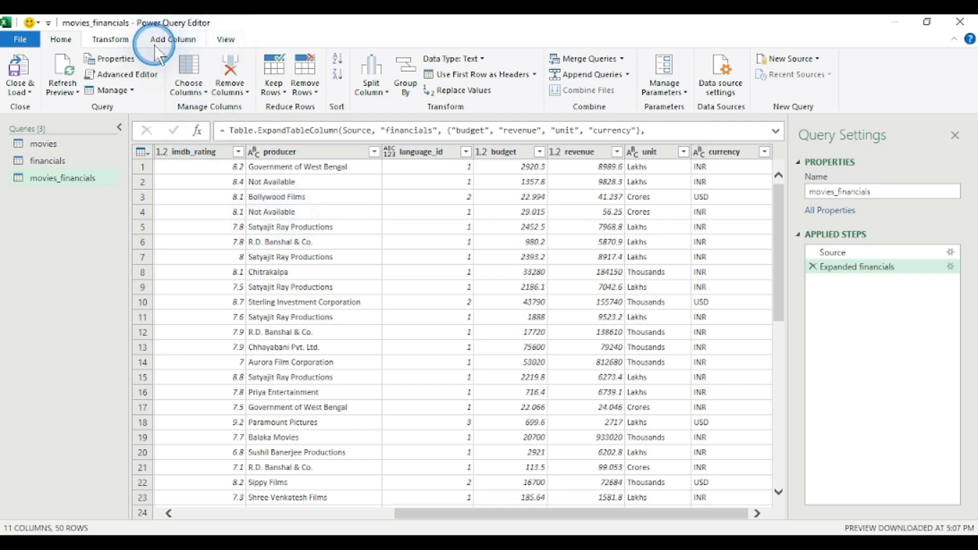
{"action": "left_click", "coordinate": [176, 40]}
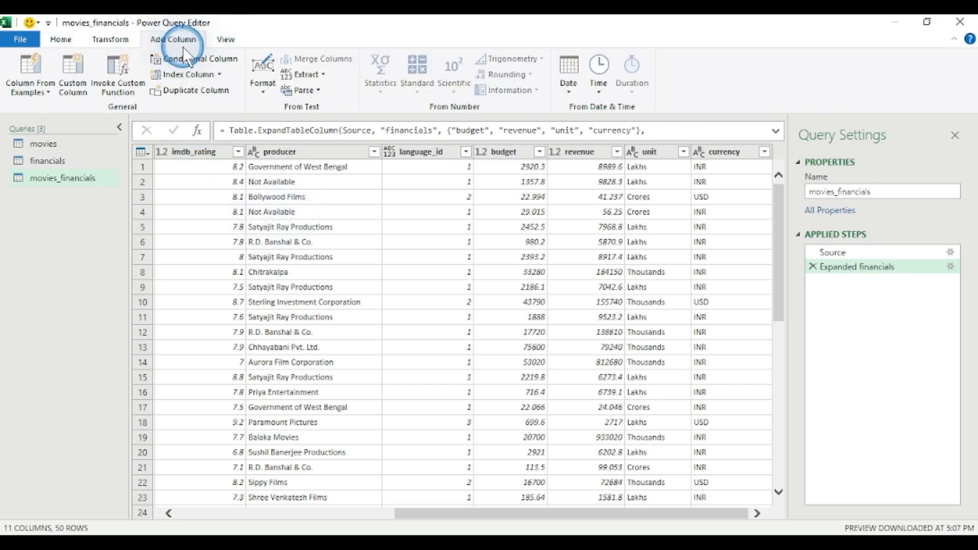
{"action": "mouse_move", "coordinate": [424, 515]}
{"action": "left_mouse_down"}
{"action": "mouse_move", "coordinate": [405, 516]}
{"action": "mouse_move", "coordinate": [432, 514]}
{"action": "left_mouse_up"}
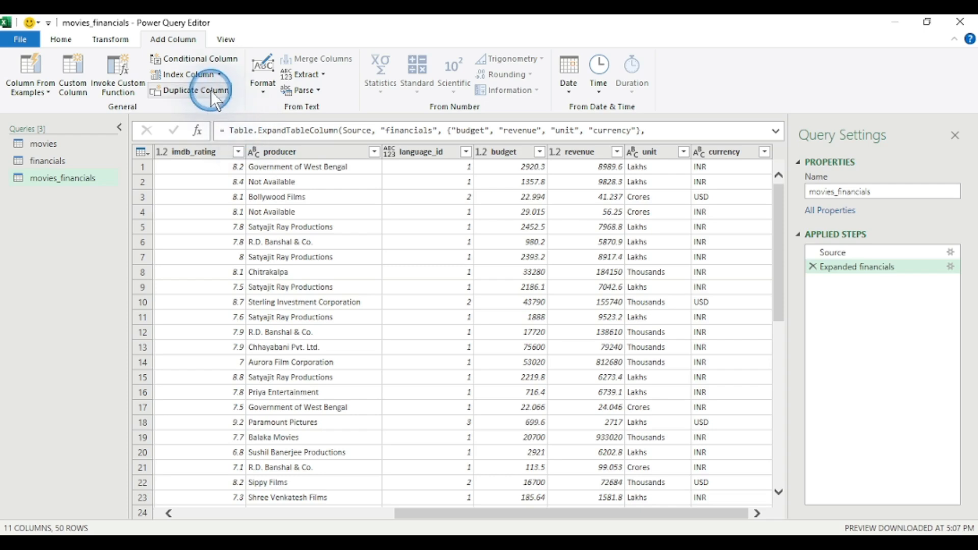
{"action": "left_click", "coordinate": [210, 57]}
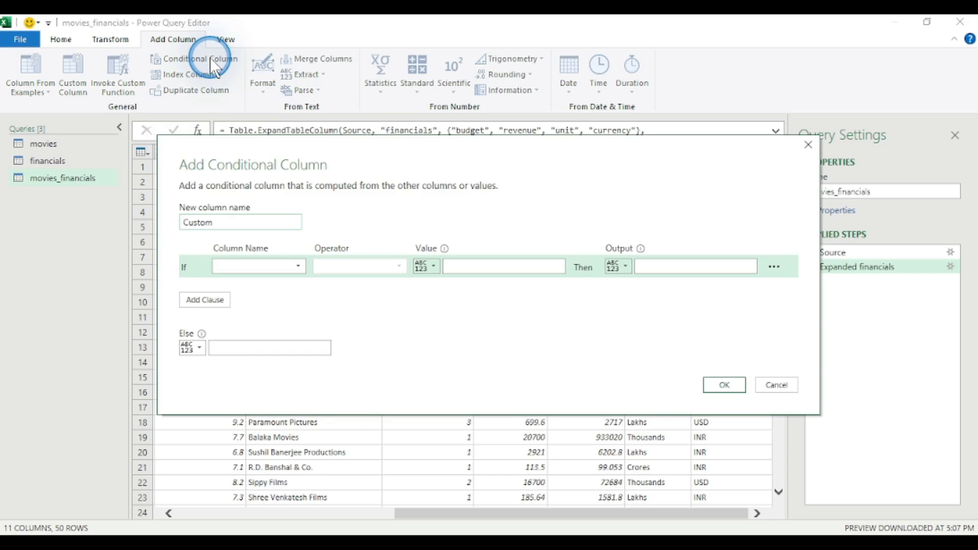
{"action": "left_click_drag", "start_coordinate": [213, 223], "coordinate": [150, 222]}
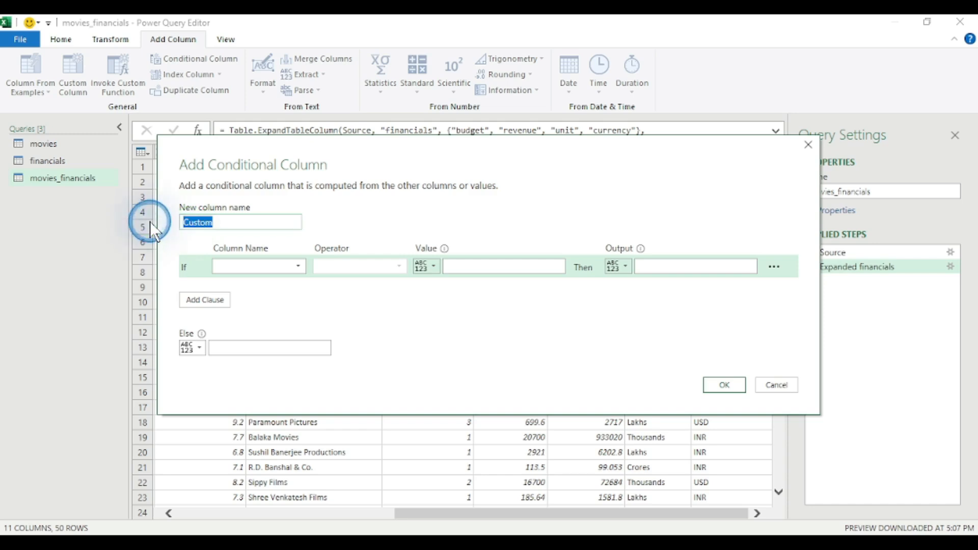
{"action": "type", "text": "factor"}
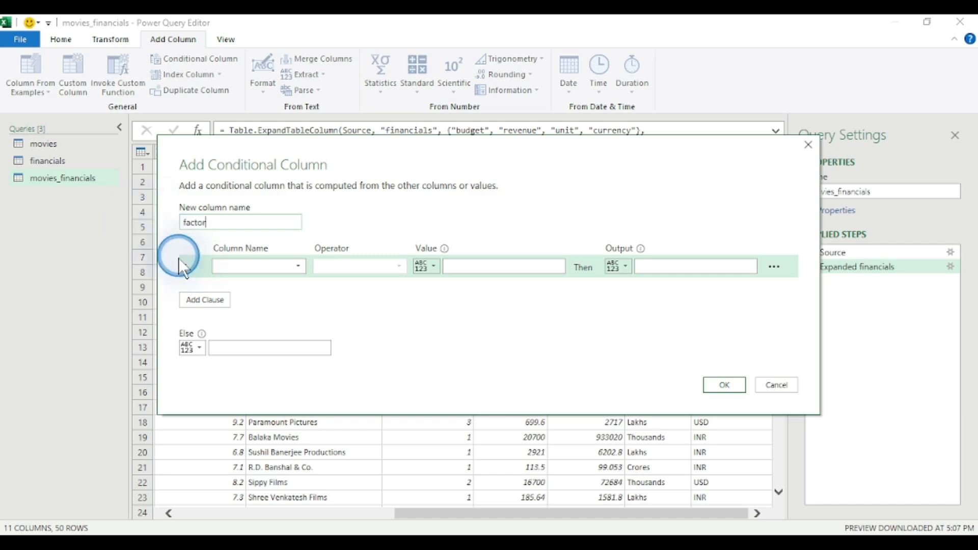
- Define the first condition so that a unit equal to Crores outputs 100
{"action": "left_click", "coordinate": [258, 264]}
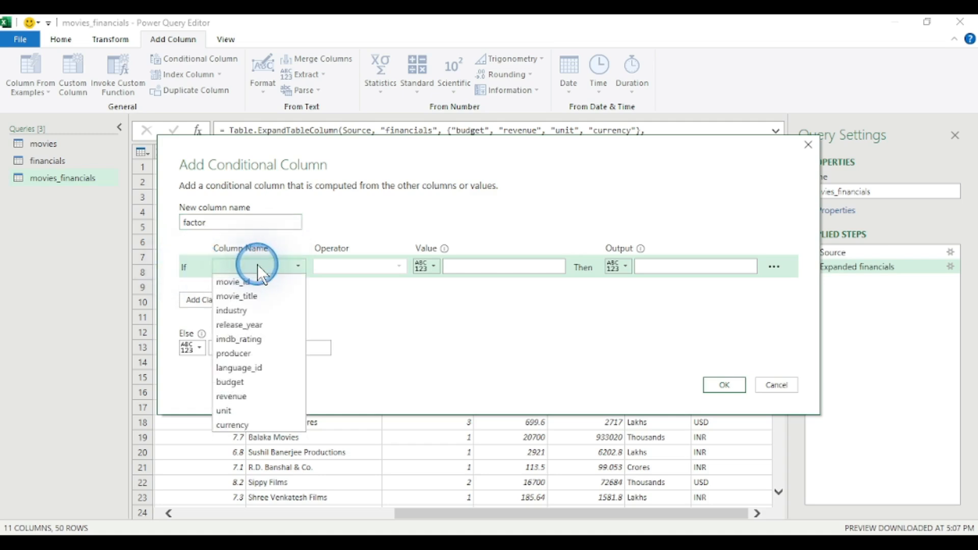
{"action": "left_click", "coordinate": [236, 410]}
{"action": "left_click_drag", "start_coordinate": [422, 168], "coordinate": [437, 250]}
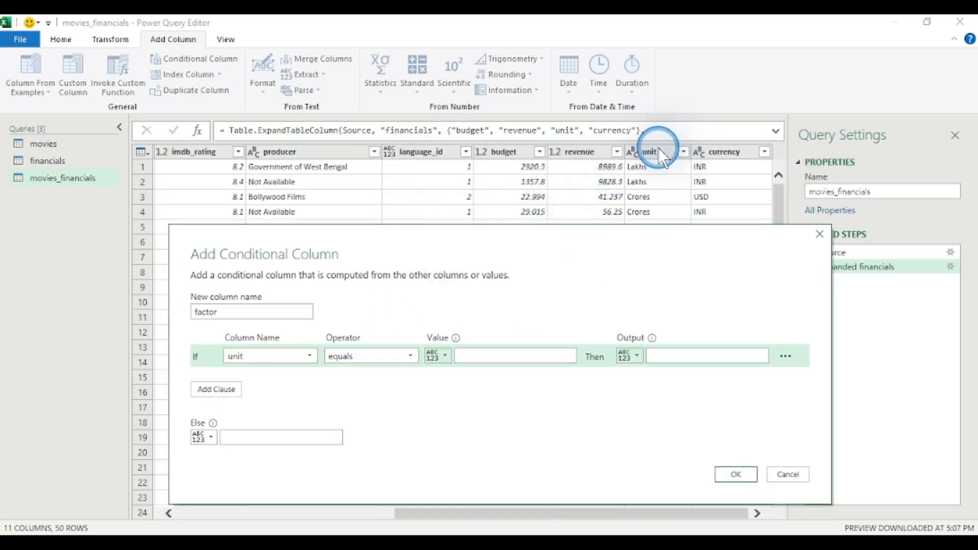
{"action": "left_click", "coordinate": [477, 359]}
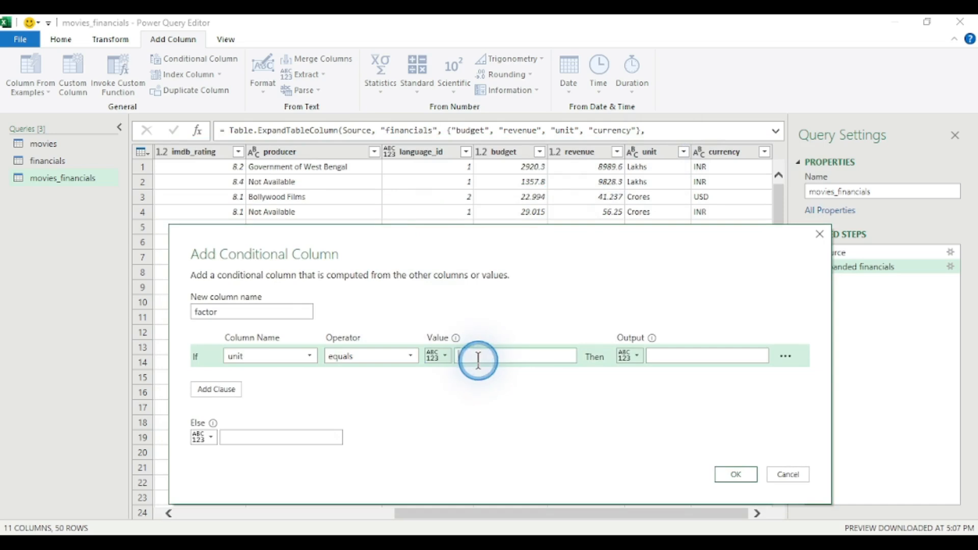
{"action": "type", "text": "Cr"}
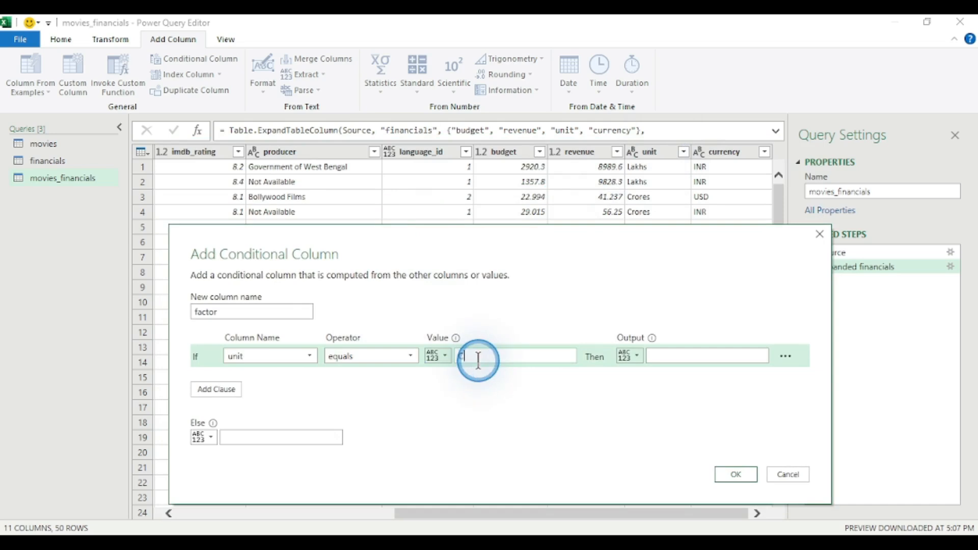
{"action": "type", "text": "ores"}
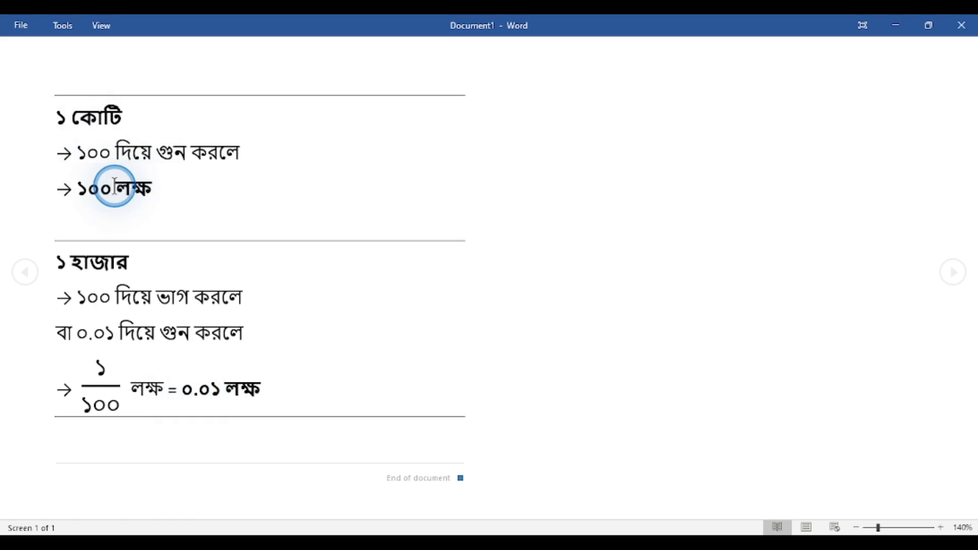
{"action": "left_click", "coordinate": [897, 31]}
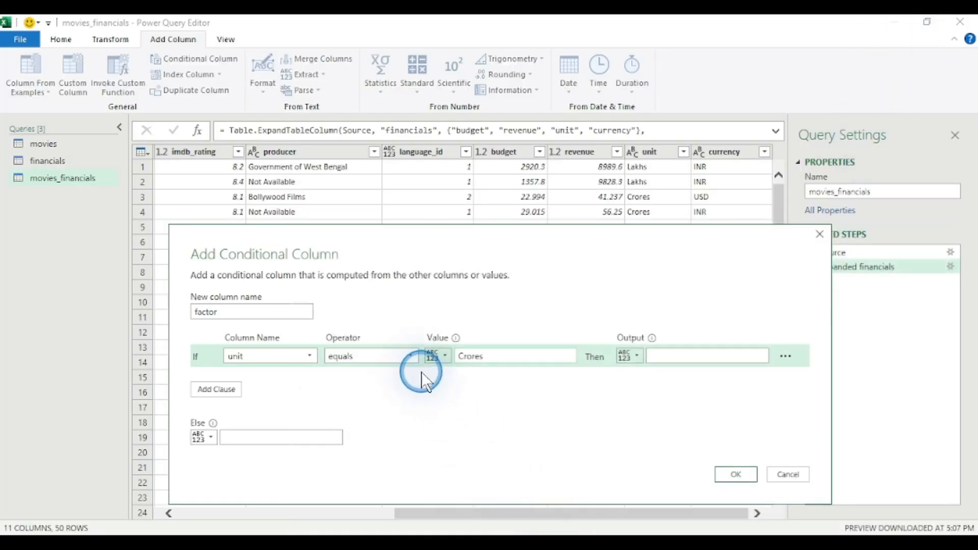
{"action": "left_click", "coordinate": [688, 355]}
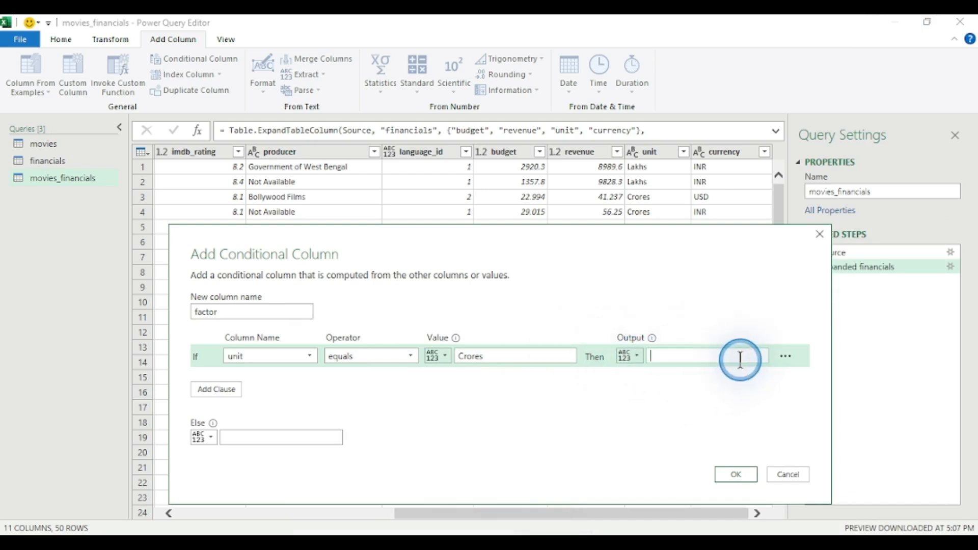
{"action": "type", "text": "100"}
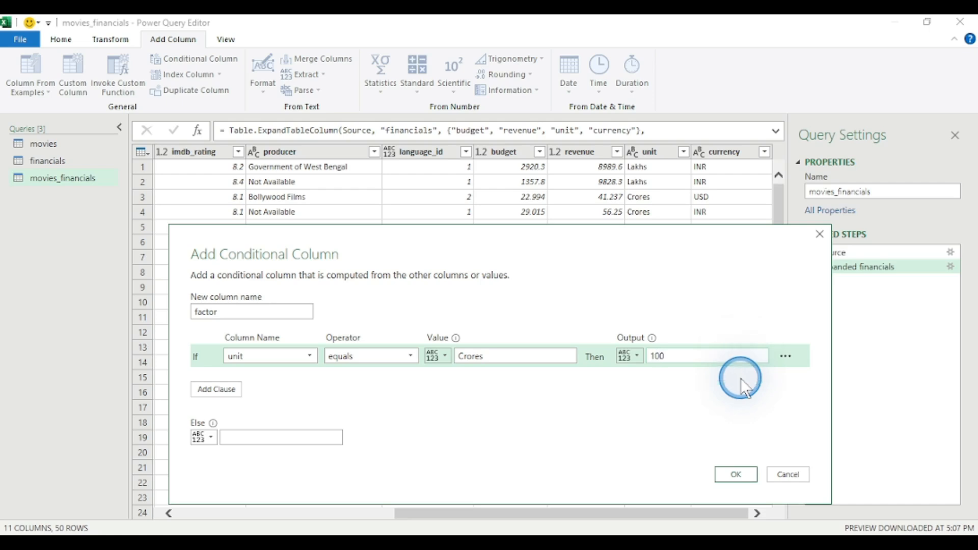
- Add an else-if clause that outputs 0.01 when unit equals Thousands
{"action": "left_click", "coordinate": [228, 390]}
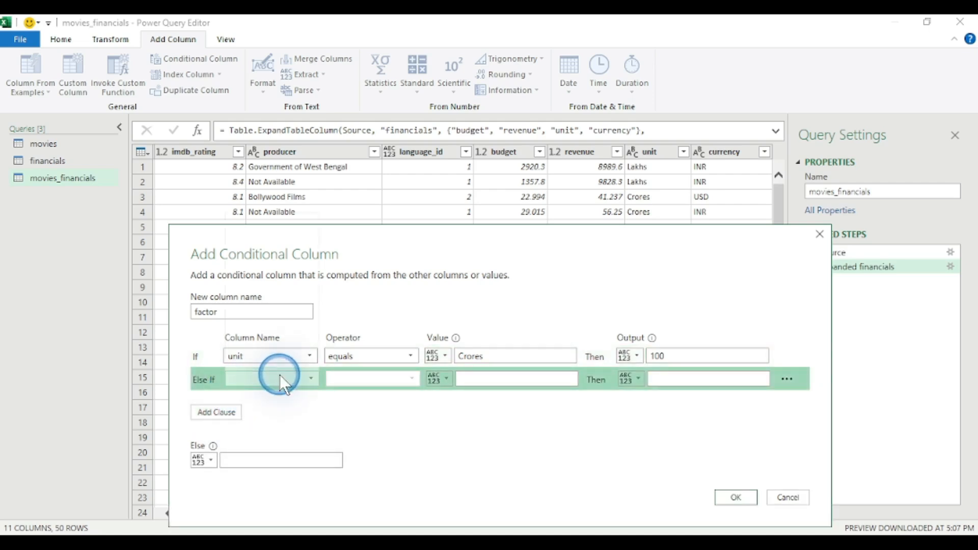
{"action": "left_click", "coordinate": [279, 375]}
{"action": "left_click", "coordinate": [277, 352]}
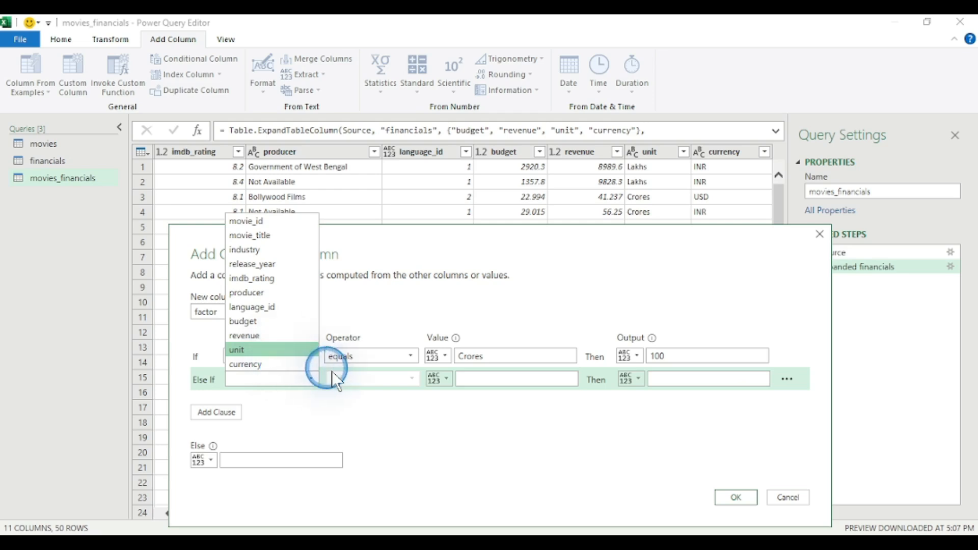
{"action": "left_click", "coordinate": [490, 376]}
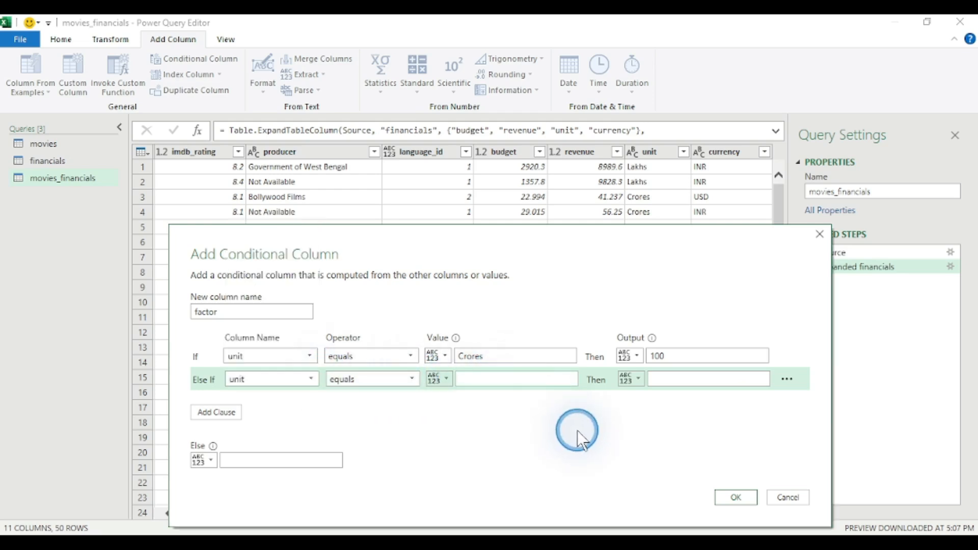
{"action": "type", "text": "T"}
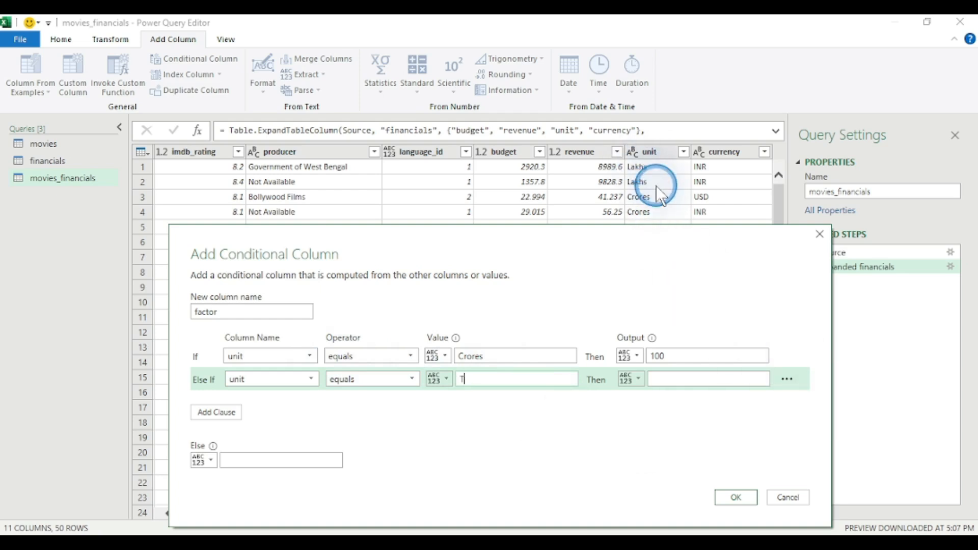
{"action": "left_click_drag", "start_coordinate": [732, 250], "coordinate": [743, 329]}
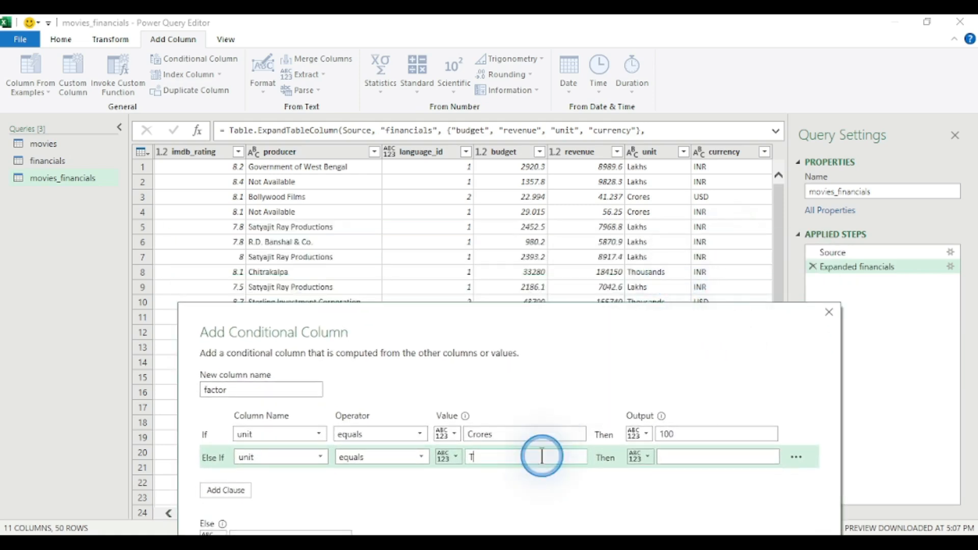
{"action": "type", "text": "housand"}
{"action": "type", "text": "s"}
{"action": "left_click", "coordinate": [662, 455]}
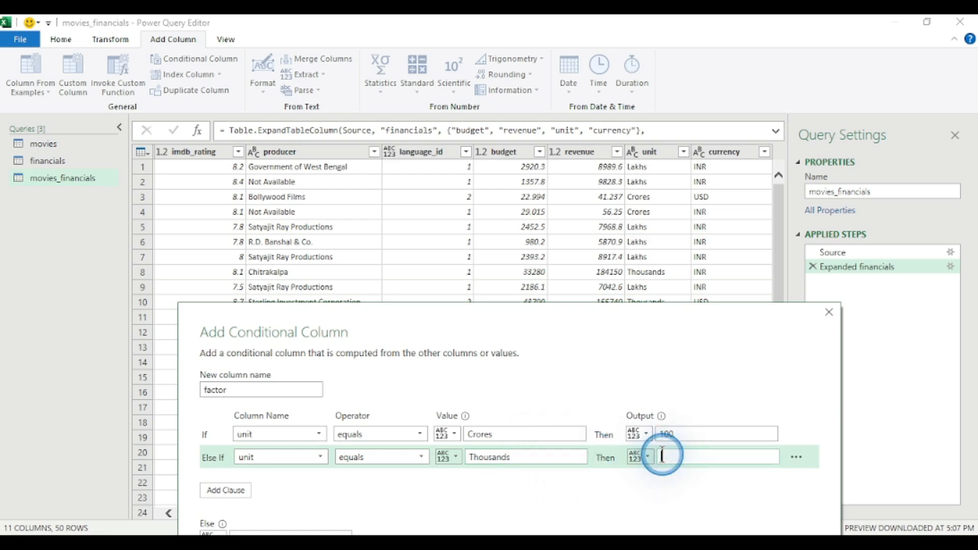
{"action": "type", "text": "0.01"}
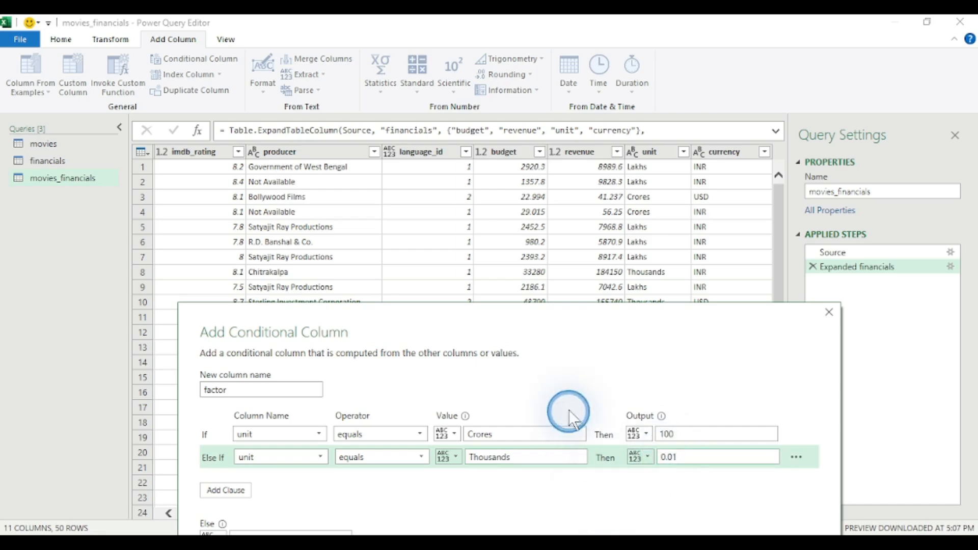
- Set the else output to 1 and create the conditional column
{"action": "left_click_drag", "start_coordinate": [586, 336], "coordinate": [548, 111]}
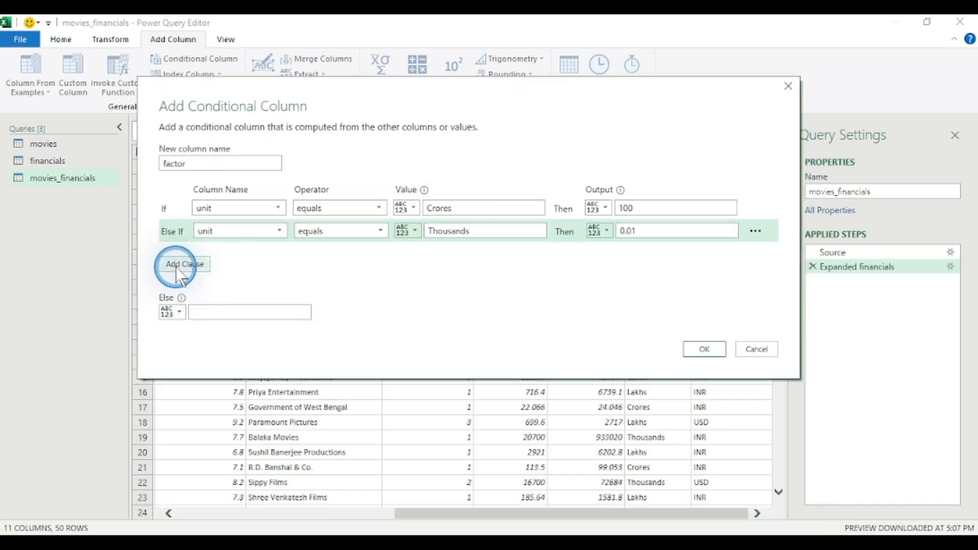
{"action": "left_click", "coordinate": [204, 312]}
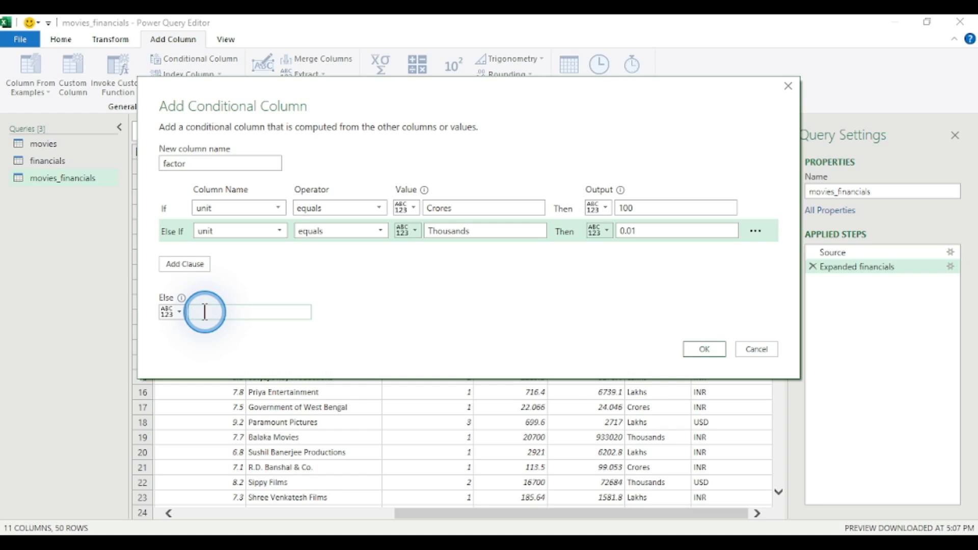
{"action": "type", "text": "1"}
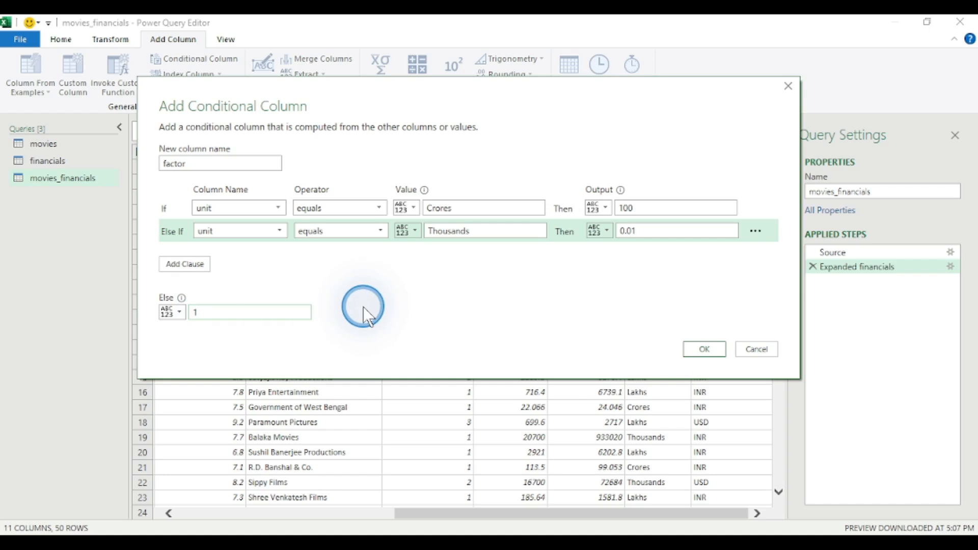
{"action": "left_click", "coordinate": [704, 349]}
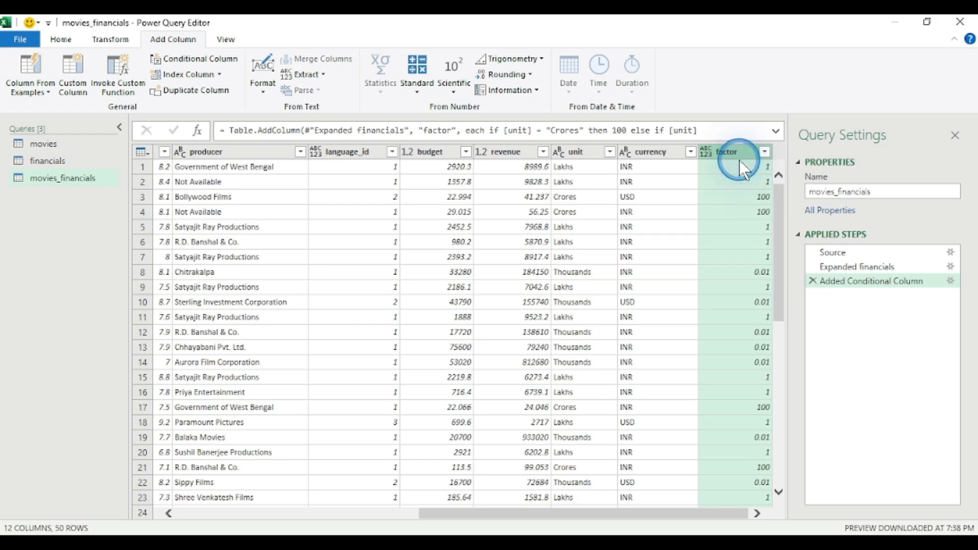
- Move the factor column between the unit and currency columns
{"action": "mouse_move", "coordinate": [738, 155]}
{"action": "left_mouse_down"}
{"action": "mouse_move", "coordinate": [605, 165]}
{"action": "mouse_move", "coordinate": [632, 162]}
{"action": "left_mouse_up"}
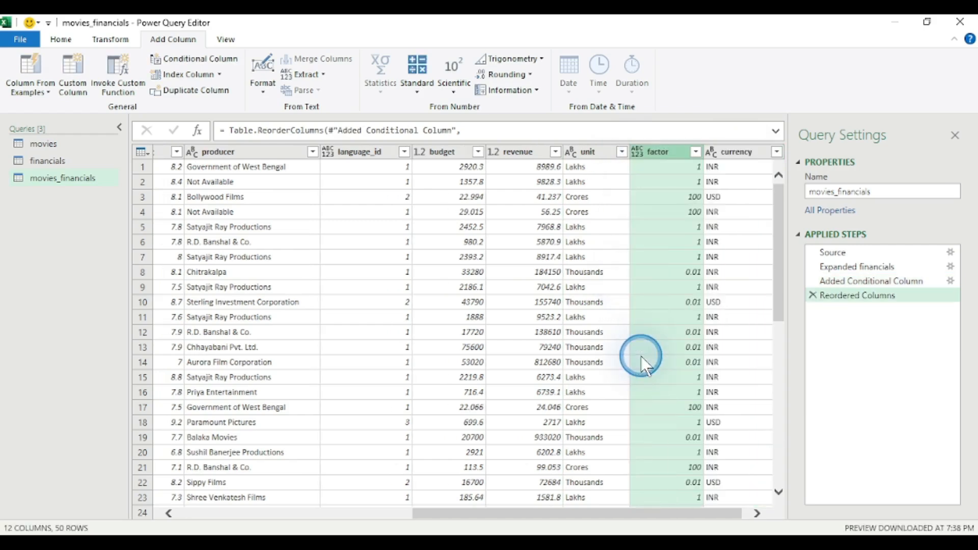
{"action": "left_click_drag", "start_coordinate": [637, 509], "coordinate": [707, 514]}
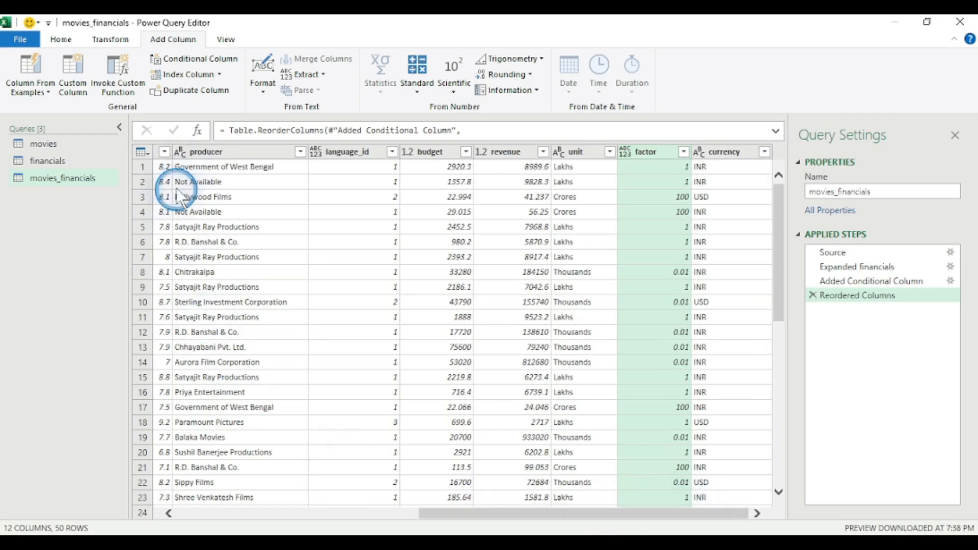
- Start a custom column and name it budget_lakh
{"action": "left_click", "coordinate": [66, 78]}
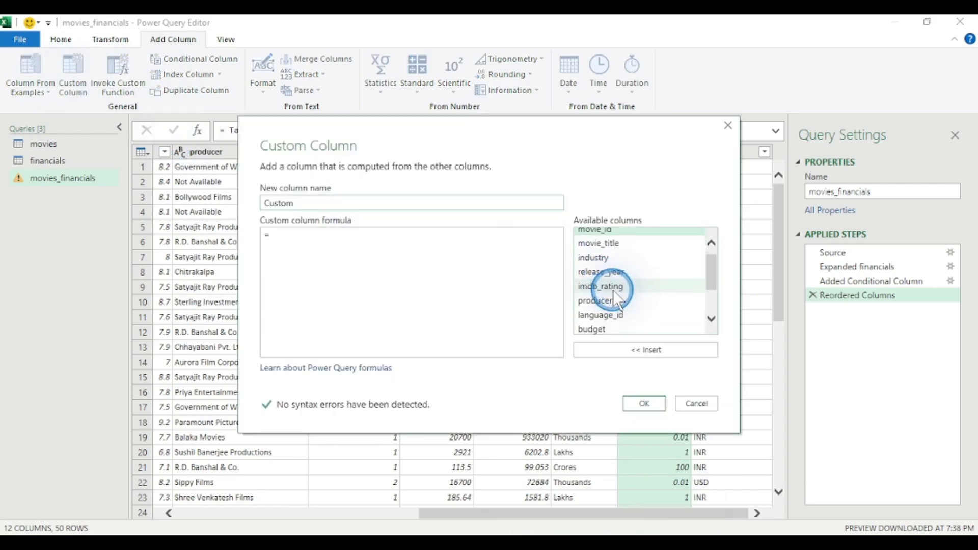
{"action": "scroll", "coordinate": [617, 298], "scroll_direction": "down", "scroll_amount": 2}
{"action": "scroll", "coordinate": [618, 298], "scroll_direction": "up", "scroll_amount": 1}
{"action": "scroll", "coordinate": [613, 290], "scroll_direction": "down", "scroll_amount": 1}
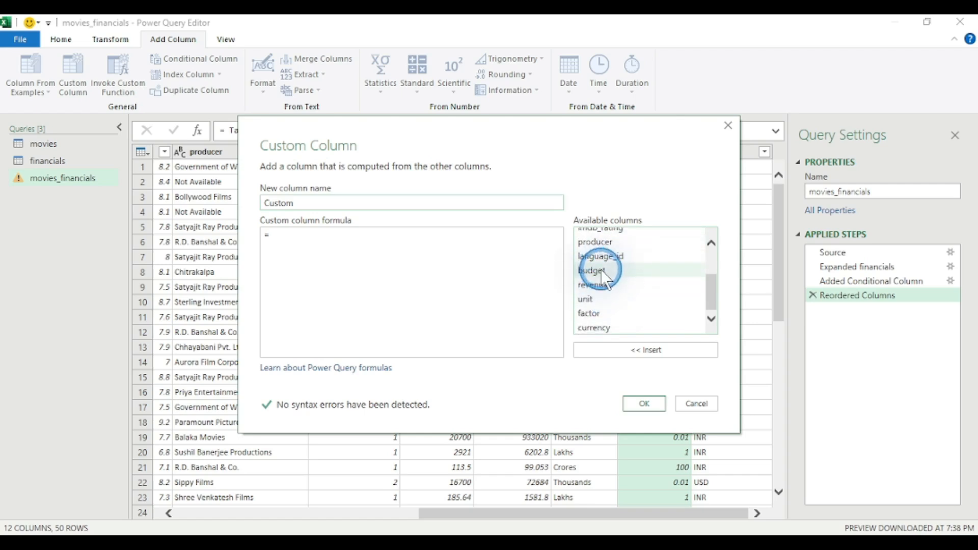
{"action": "left_click_drag", "start_coordinate": [299, 203], "coordinate": [262, 202]}
{"action": "type", "text": "budget"}
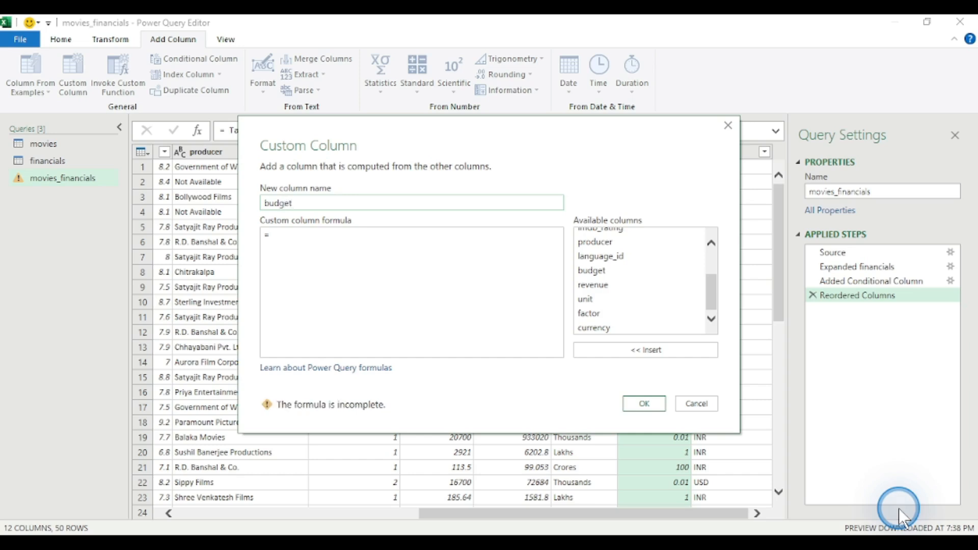
{"action": "type", "text": "_lakh"}
- Enter the formula [budget]*[factor] for budget_lakh and create the custom column
{"action": "left_click", "coordinate": [356, 250]}
{"action": "left_click", "coordinate": [619, 268]}
{"action": "left_click", "coordinate": [636, 351]}
{"action": "left_click", "coordinate": [603, 268]}
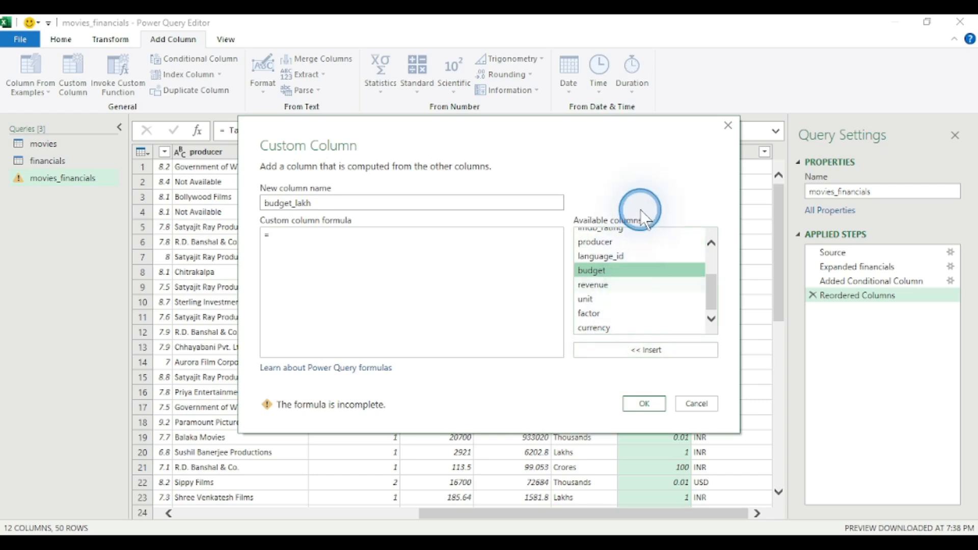
{"action": "left_click", "coordinate": [644, 351]}
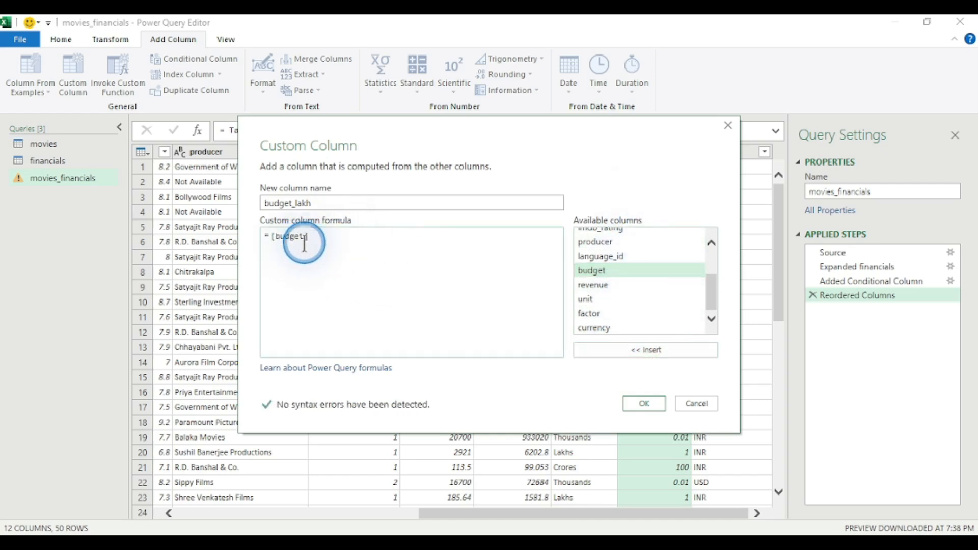
{"action": "type", "text": "*"}
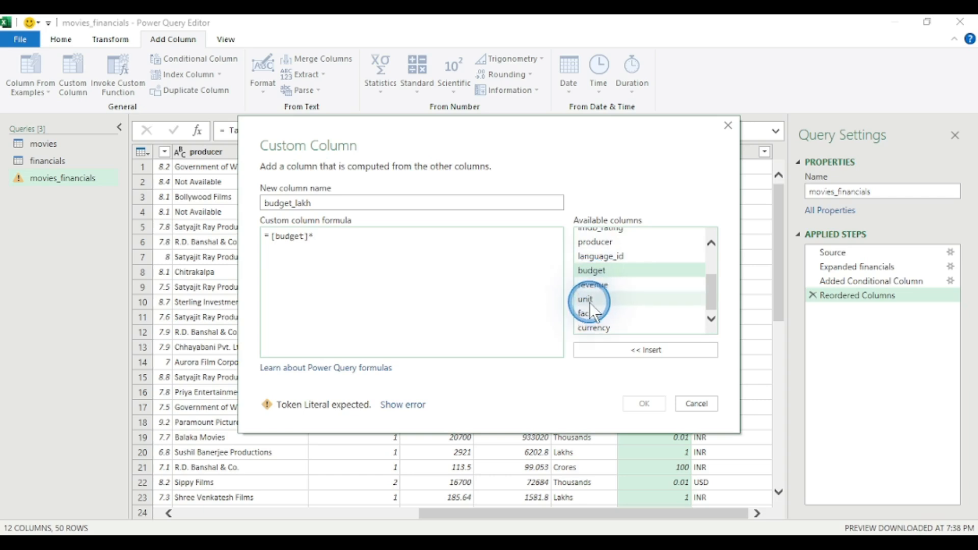
{"action": "left_click", "coordinate": [589, 300]}
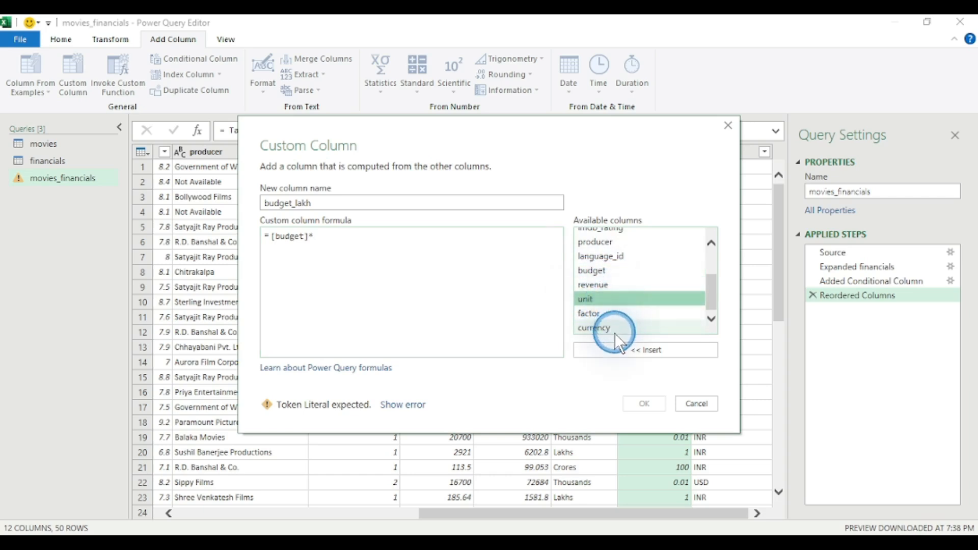
{"action": "left_click", "coordinate": [595, 312]}
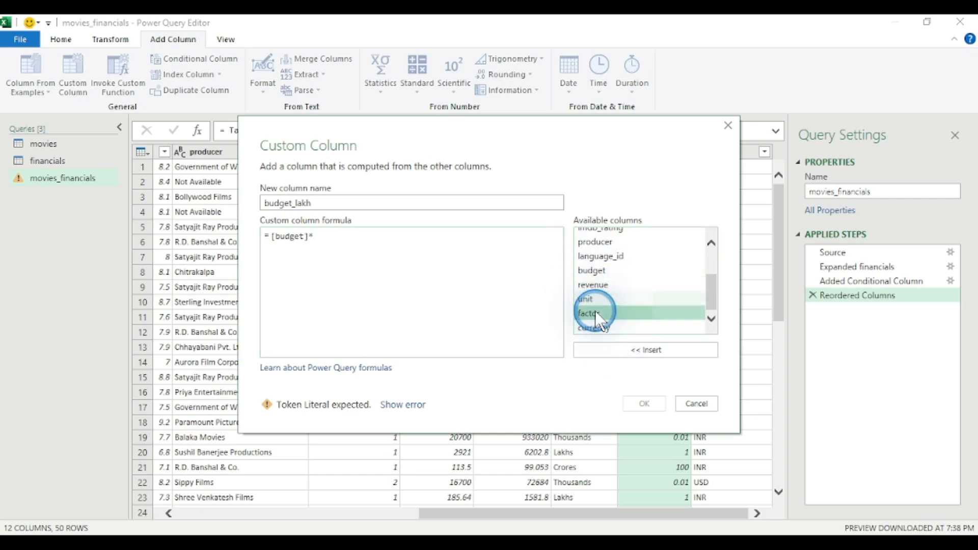
{"action": "left_click_drag", "start_coordinate": [684, 161], "coordinate": [558, 183]}
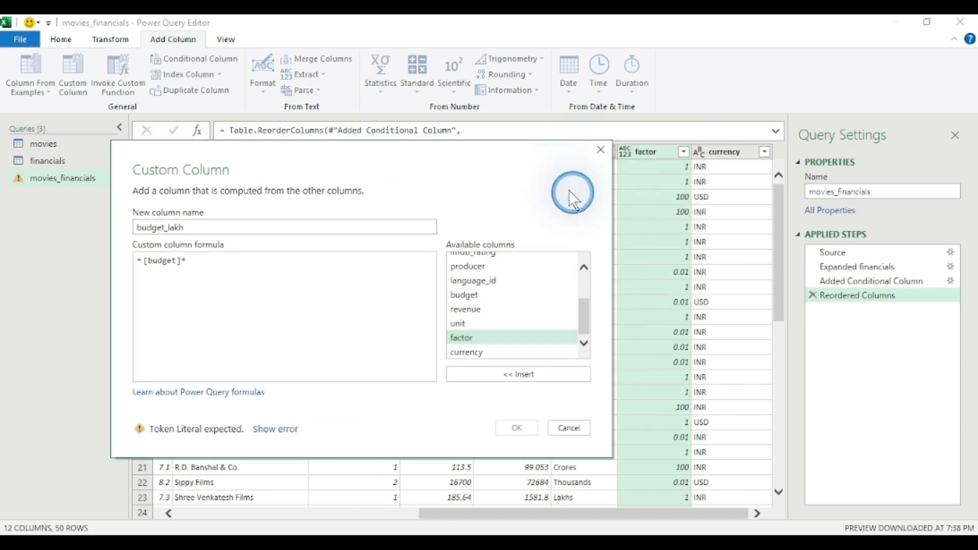
{"action": "left_click", "coordinate": [475, 367]}
{"action": "left_click", "coordinate": [146, 281]}
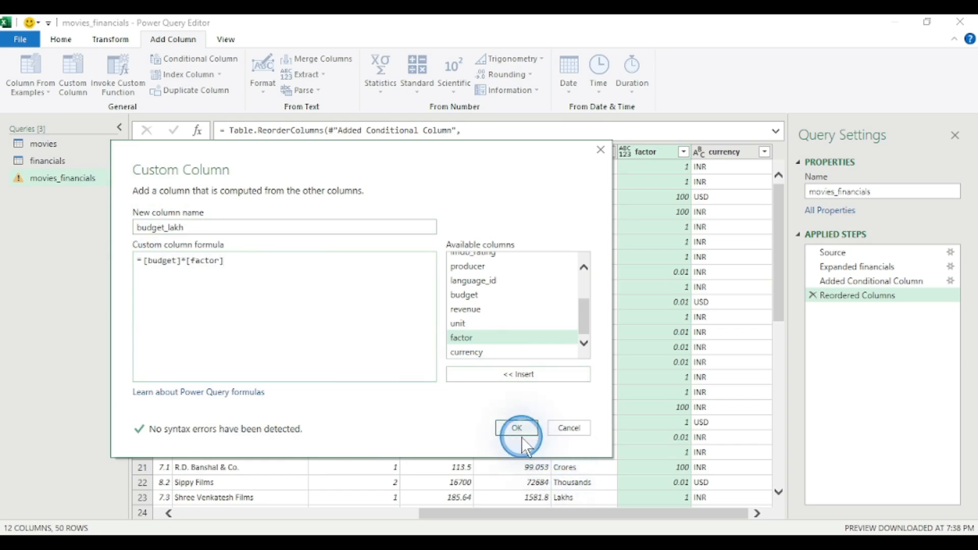
{"action": "left_click", "coordinate": [518, 424]}
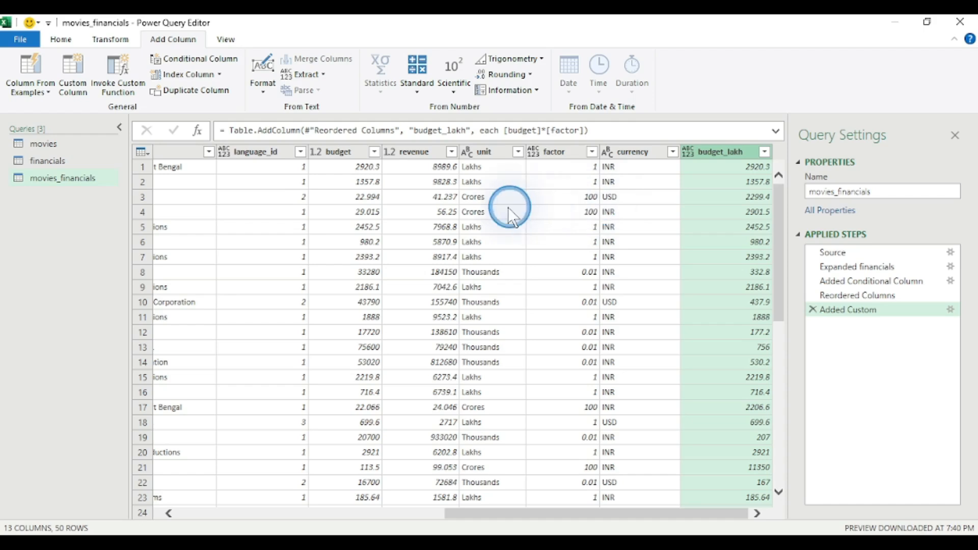
- Start another custom column and name it revenue_lakh
{"action": "left_click", "coordinate": [72, 81]}
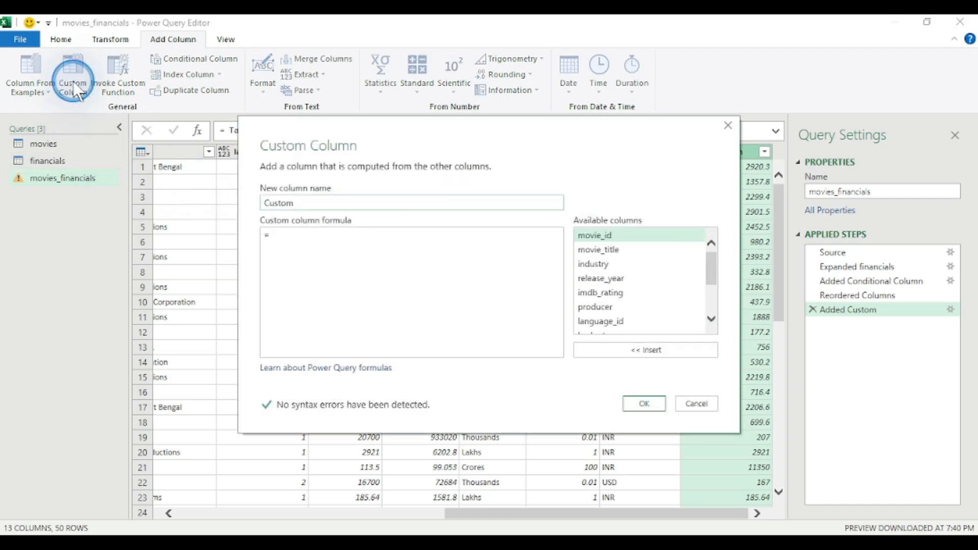
{"action": "left_click_drag", "start_coordinate": [306, 202], "coordinate": [233, 198]}
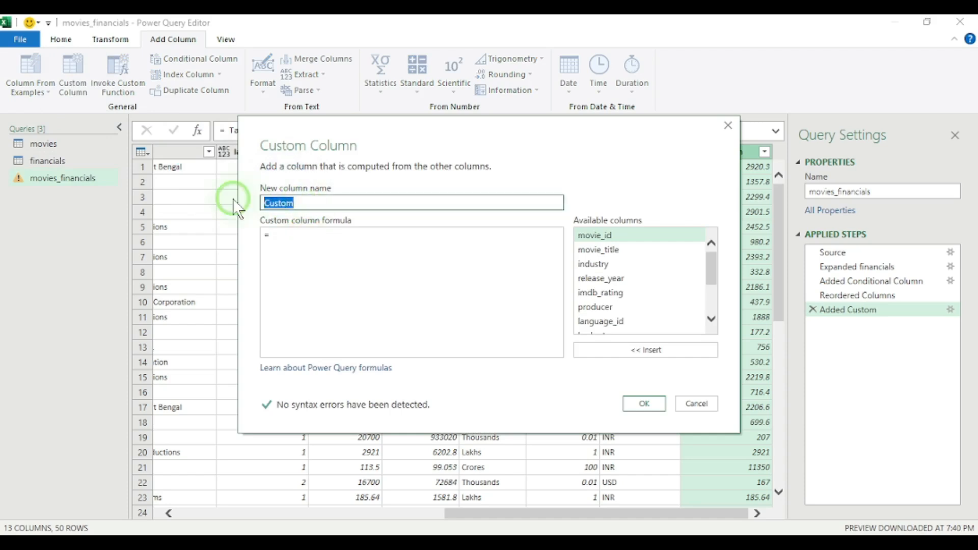
{"action": "type", "text": "rev"}
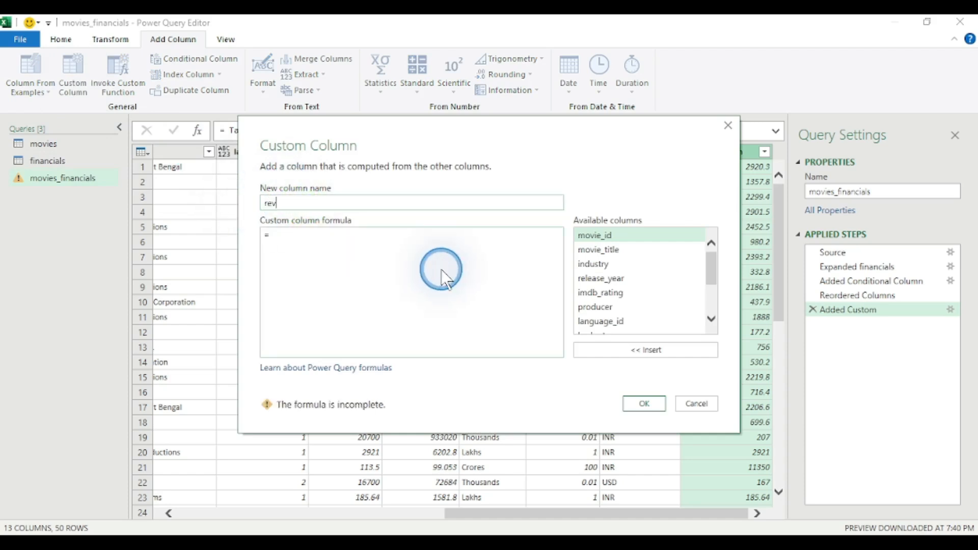
{"action": "type", "text": "enue_lakh"}
- Enter the formula [revenue]*[factor] for revenue_lakh and create the custom column
{"action": "scroll", "coordinate": [681, 309], "scroll_direction": "down", "scroll_amount": 2}
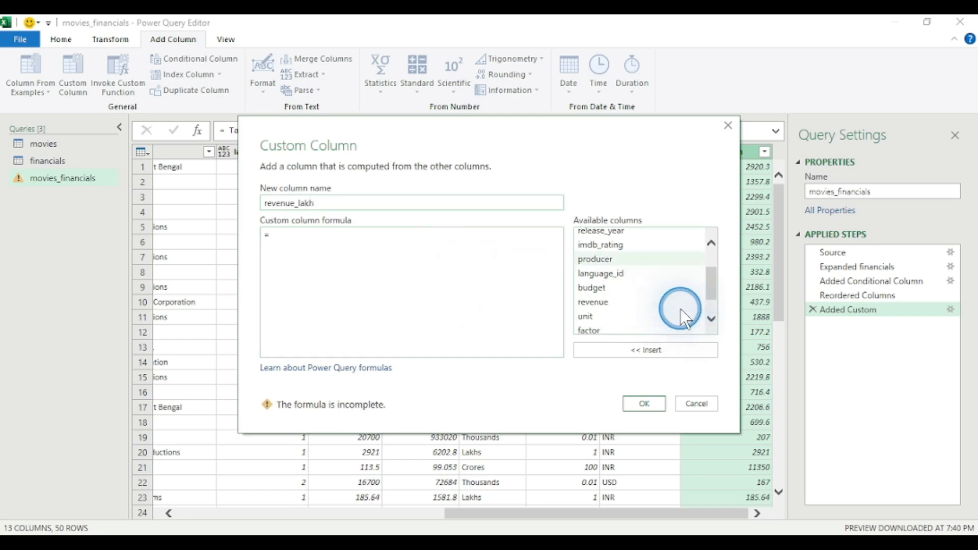
{"action": "left_click", "coordinate": [632, 304]}
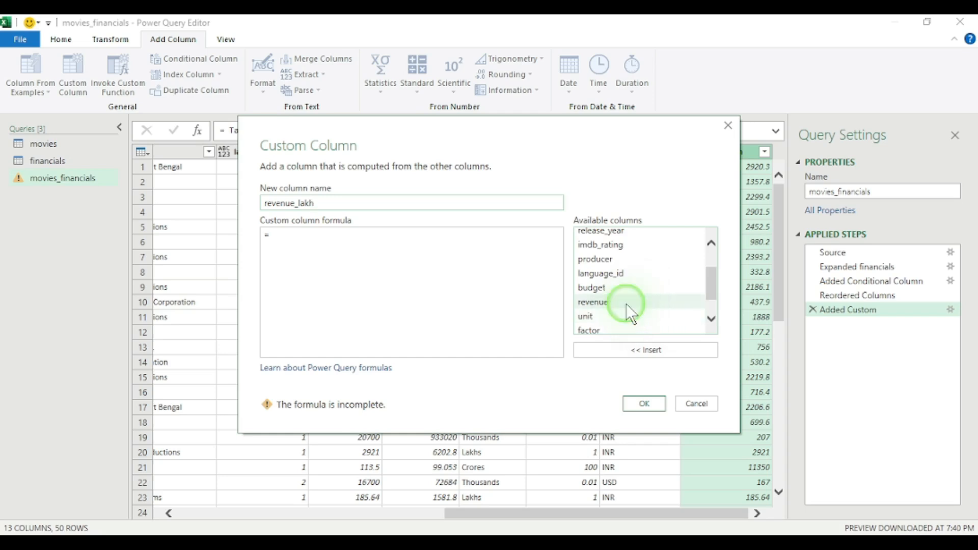
{"action": "left_click", "coordinate": [635, 350]}
{"action": "type", "text": "*"}
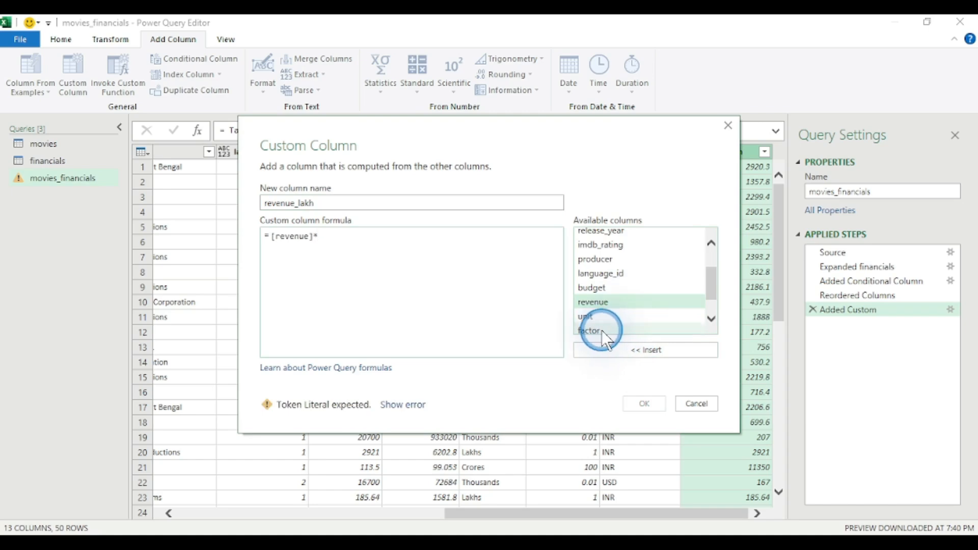
{"action": "left_click", "coordinate": [601, 329]}
{"action": "left_click", "coordinate": [629, 350]}
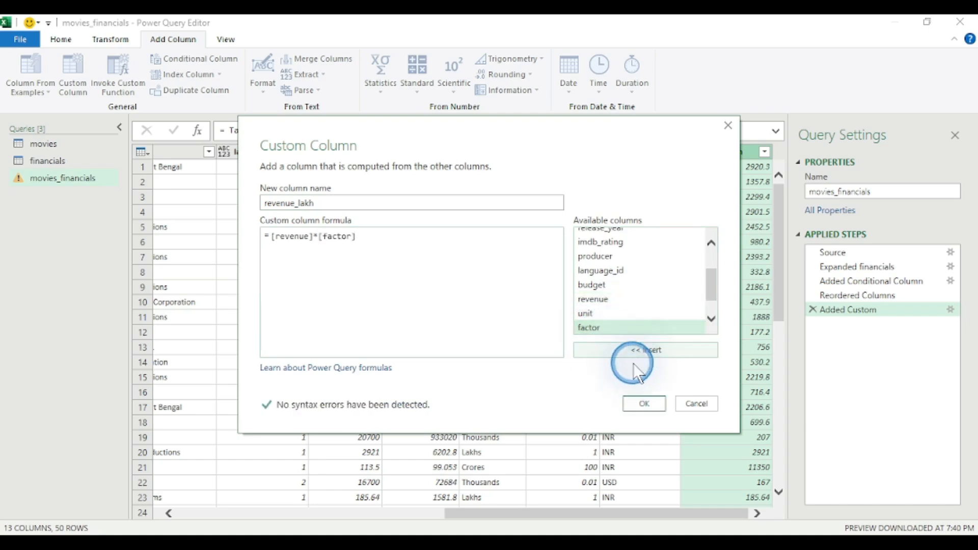
{"action": "left_click", "coordinate": [643, 403]}
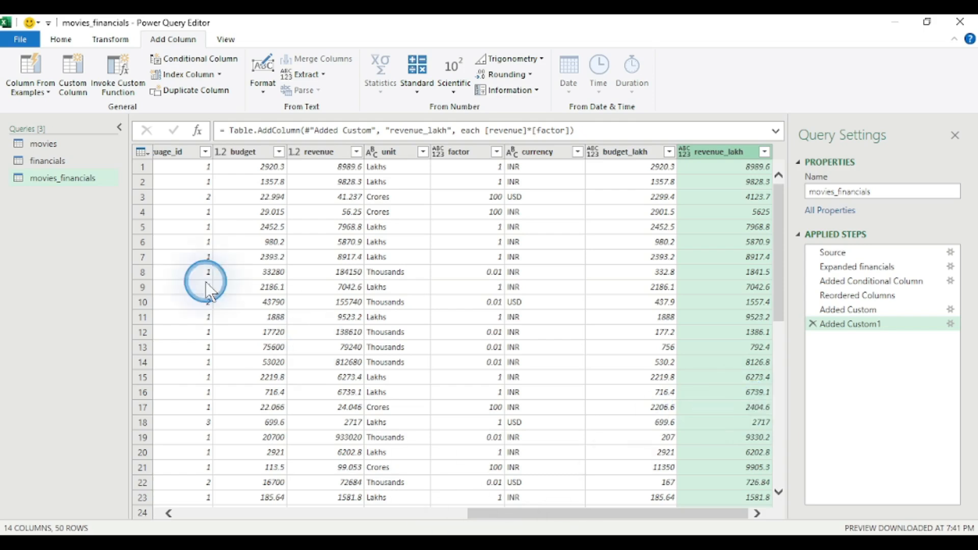
- Start a third custom column and name it budget_lakh_inr
{"action": "left_click", "coordinate": [78, 67]}
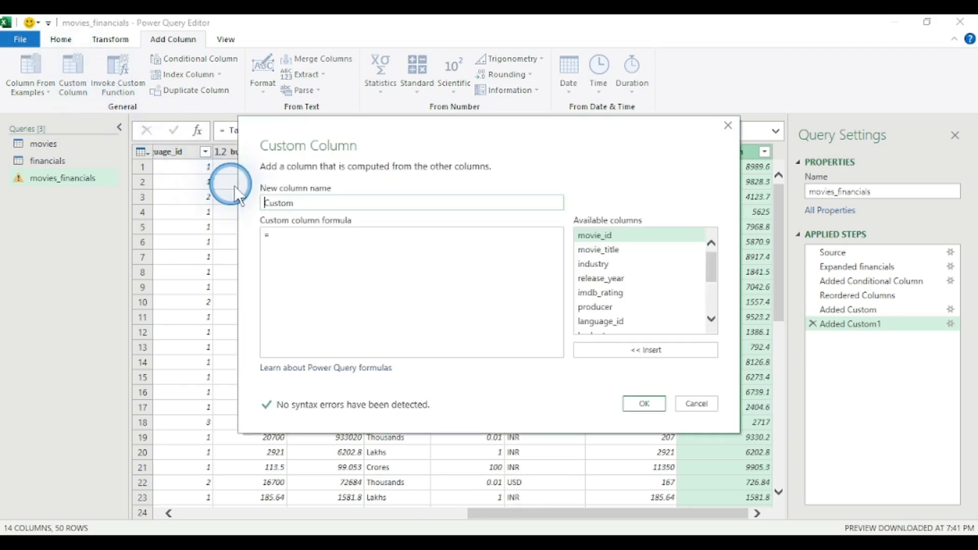
{"action": "left_click", "coordinate": [331, 203]}
{"action": "key", "text": "BackSpace"}
{"action": "key", "text": "BackSpace"}
{"action": "key", "text": "BackSpace"}
{"action": "key", "text": "BackSpace"}
{"action": "key", "text": "BackSpace"}
{"action": "key", "text": "BackSpace"}
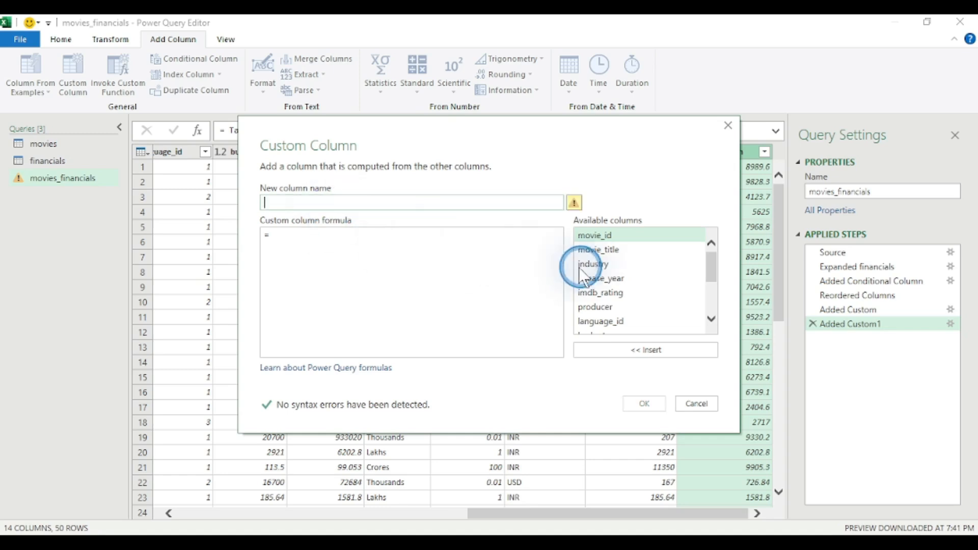
{"action": "scroll", "coordinate": [655, 266], "scroll_direction": "down", "scroll_amount": 3}
{"action": "scroll", "coordinate": [655, 266], "scroll_direction": "down", "scroll_amount": 1}
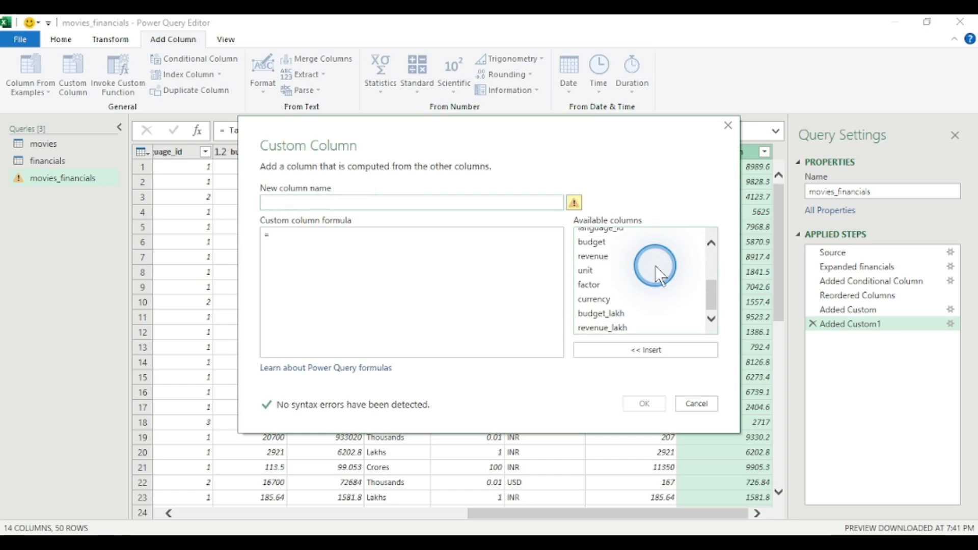
{"action": "type", "text": "budget"}
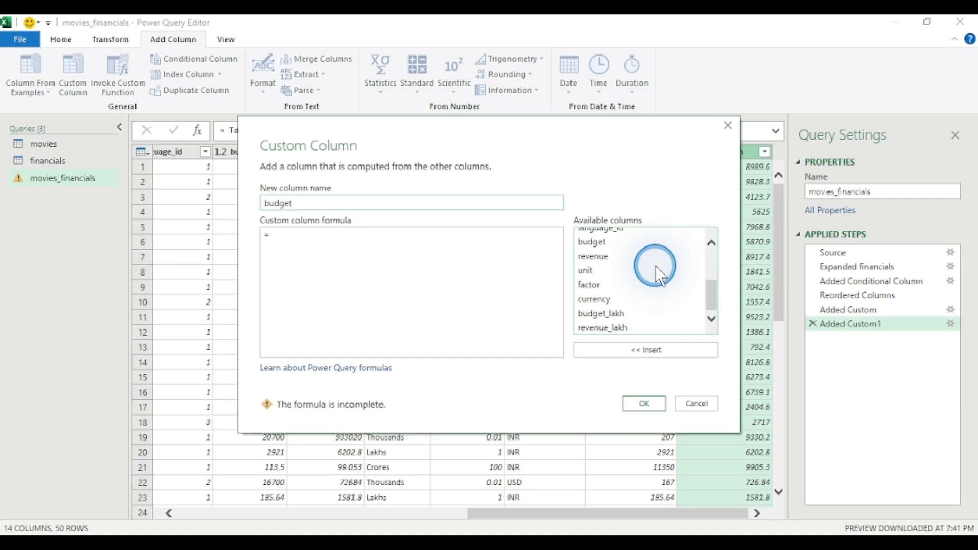
{"action": "type", "text": "_lakh_inr"}
{"action": "left_click", "coordinate": [373, 244]}
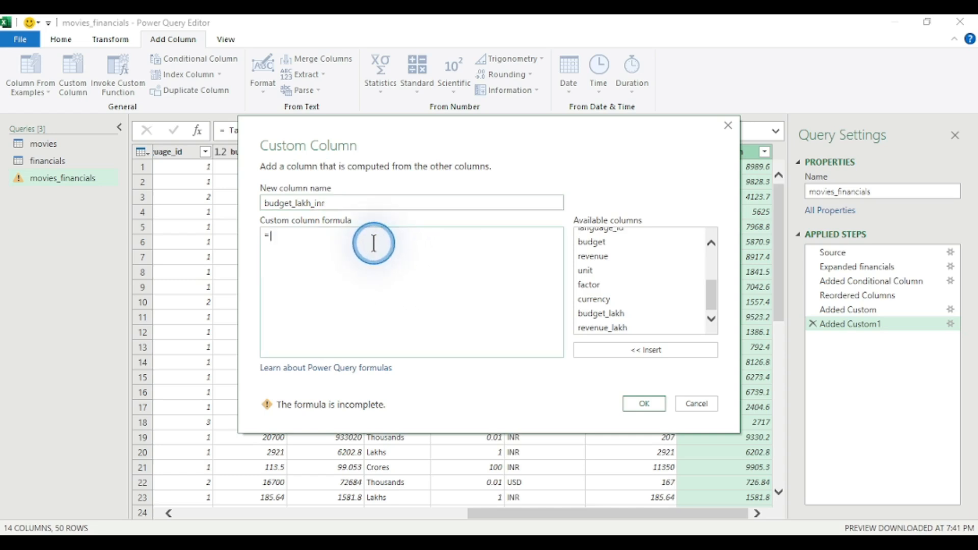
{"action": "type", "text": "if"}
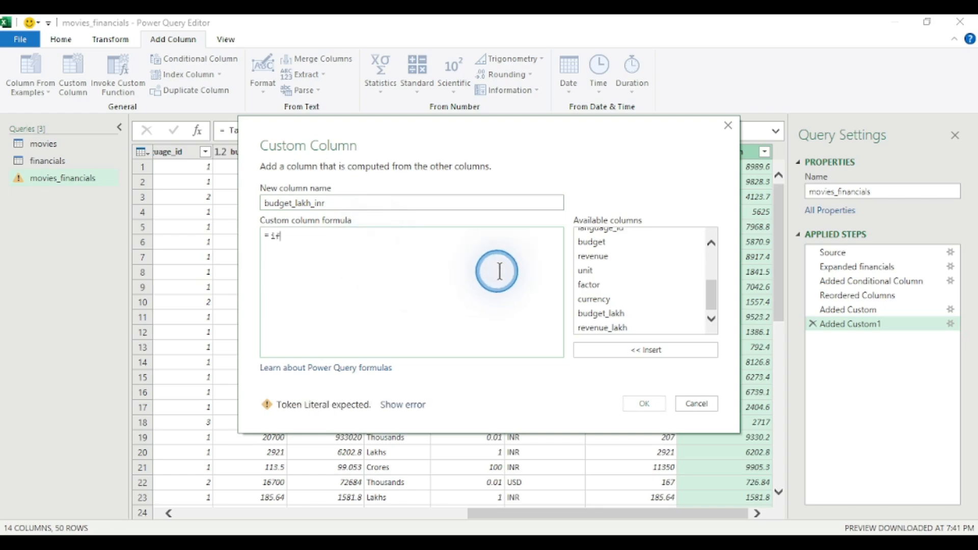
{"action": "left_click", "coordinate": [619, 312]}
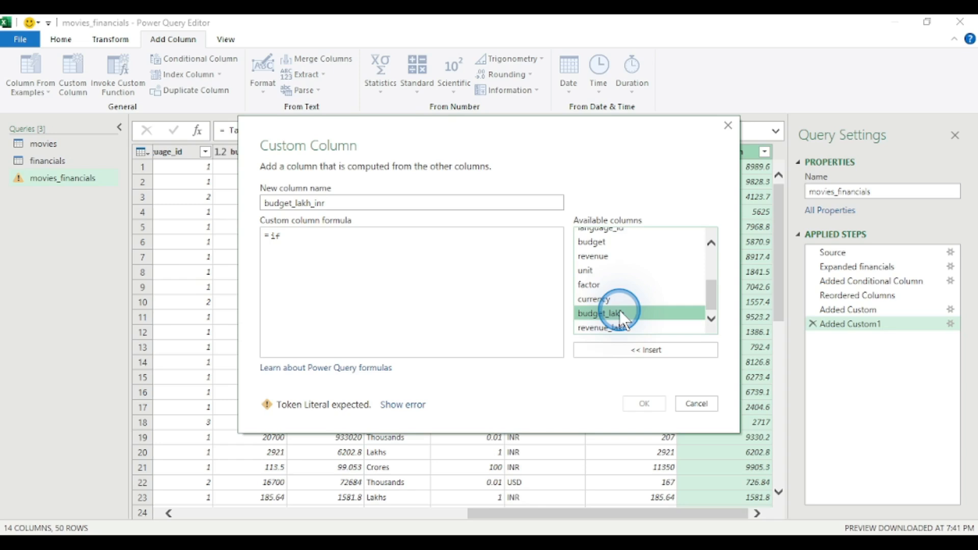
{"action": "left_click", "coordinate": [638, 348]}
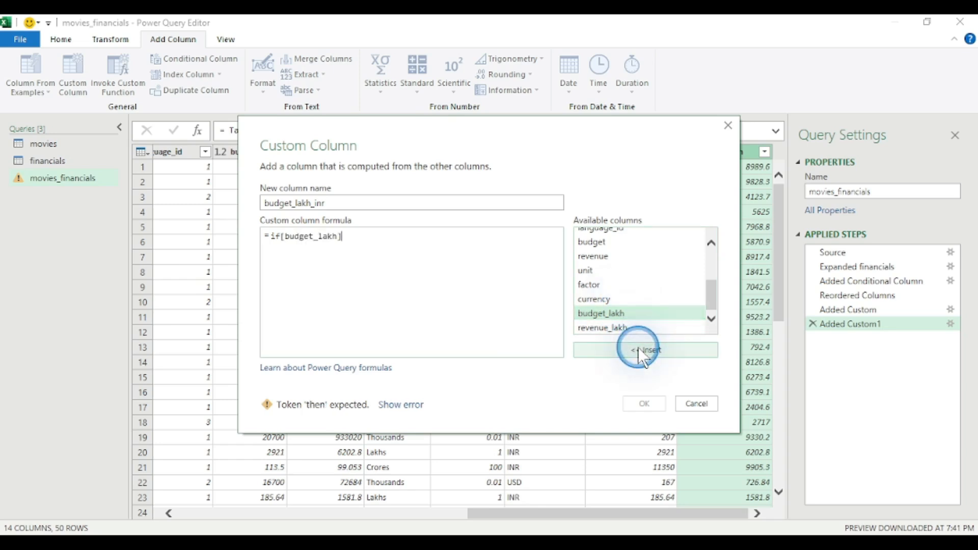
{"action": "key", "text": "BackSpace"}
{"action": "key", "text": "BackSpace"}
{"action": "key", "text": "BackSpace"}
{"action": "key", "text": "BackSpace"}
{"action": "key", "text": "BackSpace"}
{"action": "key", "text": "BackSpace"}
{"action": "key", "text": "BackSpace"}
{"action": "key", "text": "BackSpace"}
{"action": "key", "text": "BackSpace"}
{"action": "key", "text": "BackSpace"}
{"action": "key", "text": "BackSpace"}
{"action": "key", "text": "BackSpace"}
{"action": "key", "text": "BackSpace"}
{"action": "key", "text": "BackSpace"}
{"action": "key", "text": "BackSpace"}
- Begin the budget_lakh_inr formula with the condition if [currency]= "USD" then
{"action": "type", "text": "if"}
{"action": "left_click", "coordinate": [615, 299]}
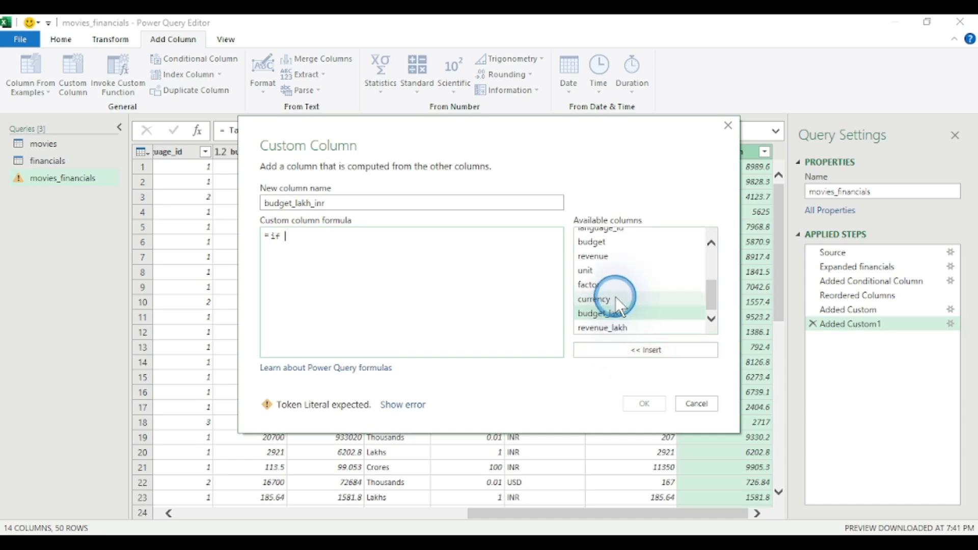
{"action": "left_click", "coordinate": [643, 348]}
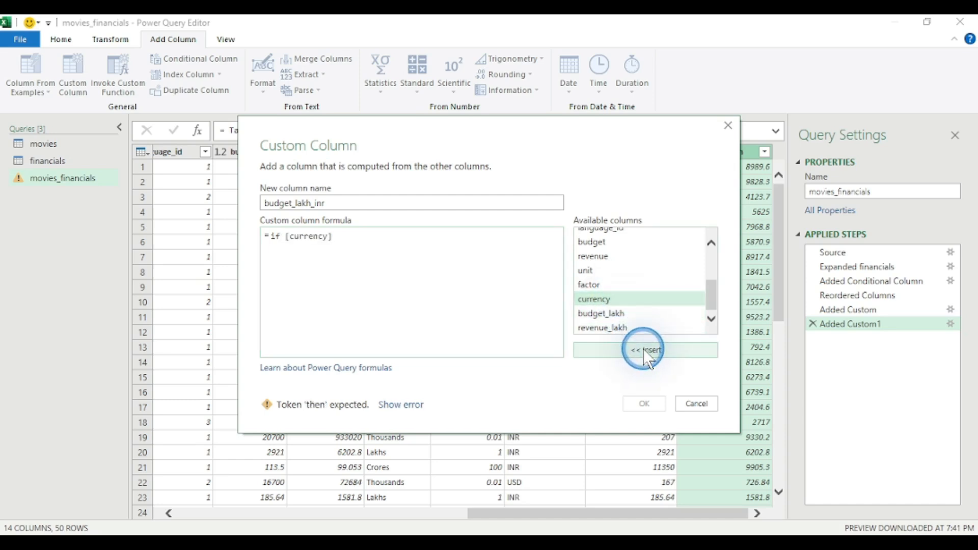
{"action": "type", "text": "="}
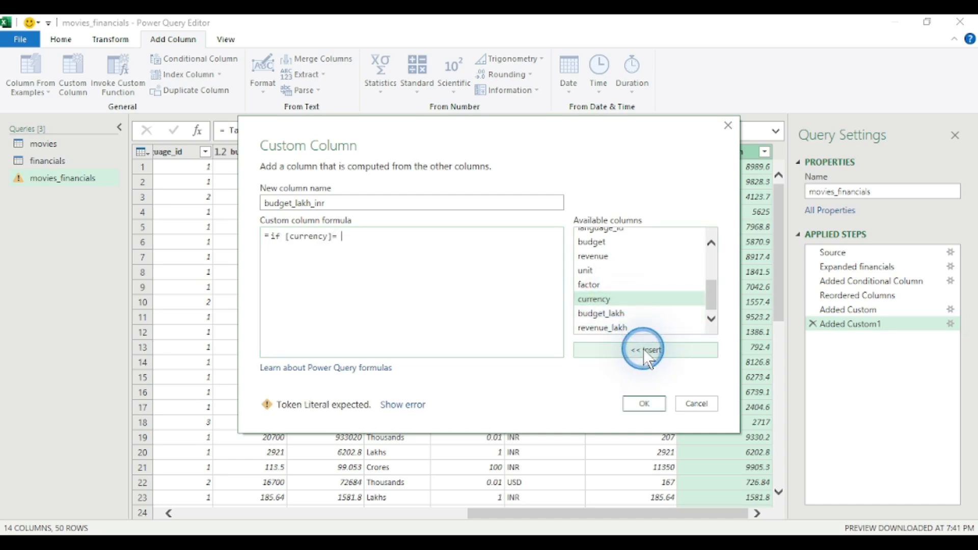
{"action": "type", "text": " \"USD\""}
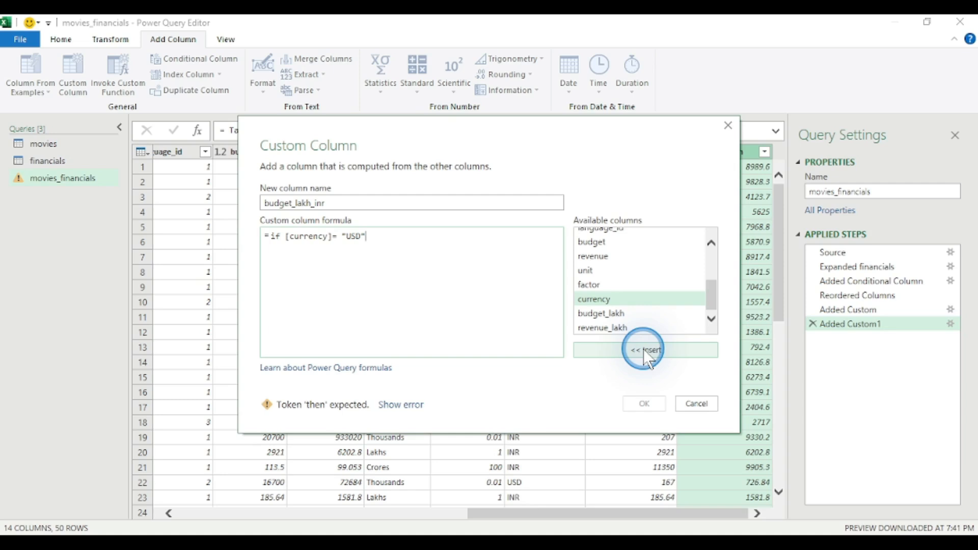
{"action": "type", "text": "then"}
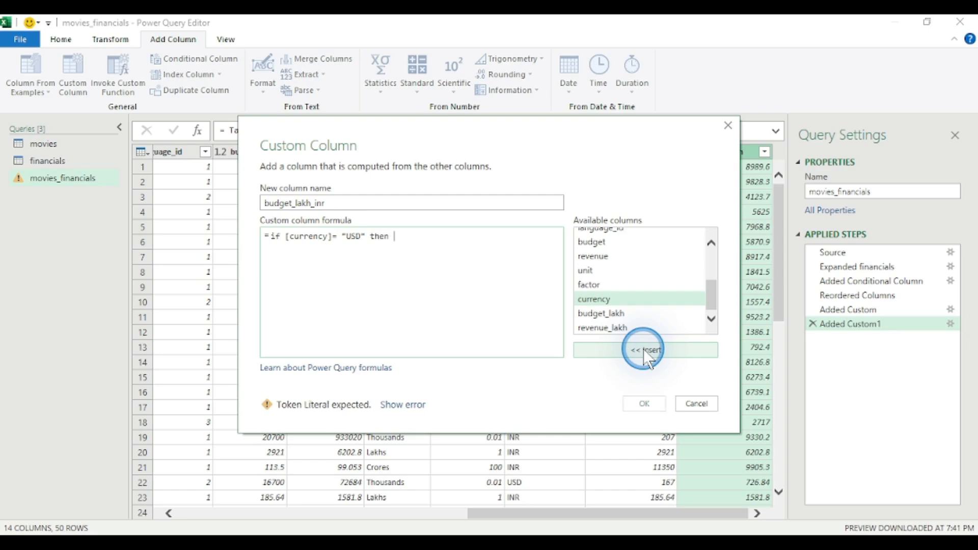
- Complete the formula with [budget_lakh]*84 else [budget_lakh] and create the custom column
{"action": "left_click", "coordinate": [628, 312]}
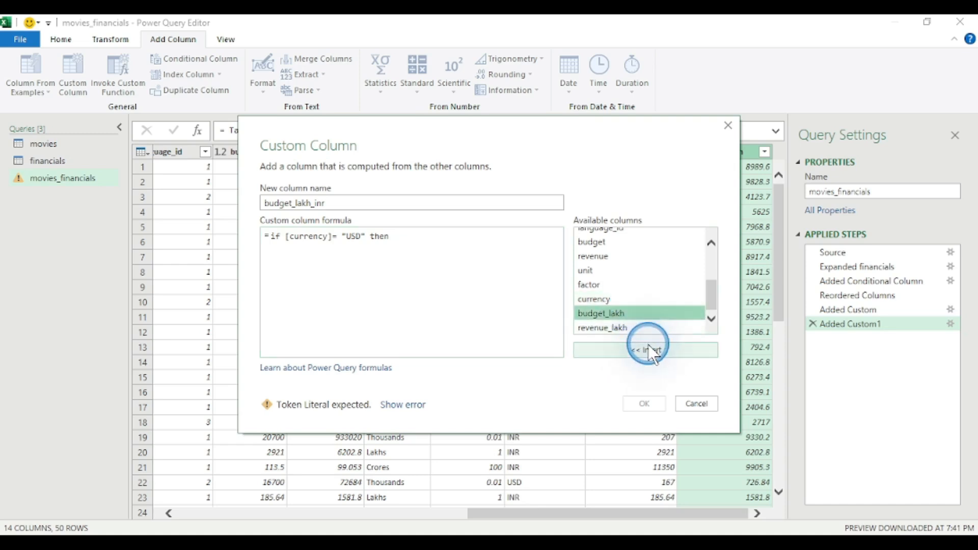
{"action": "left_click", "coordinate": [650, 347]}
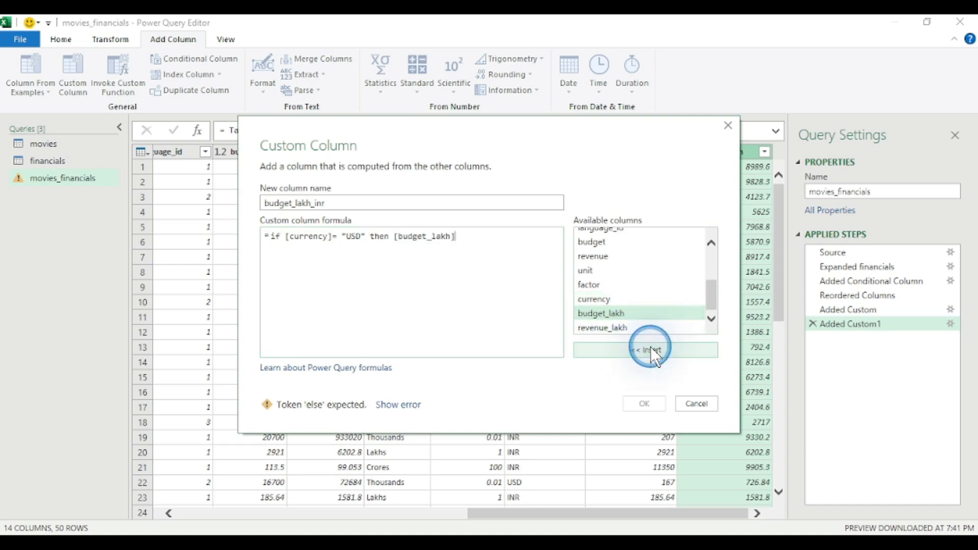
{"action": "type", "text": "*84"}
{"action": "type", "text": "else"}
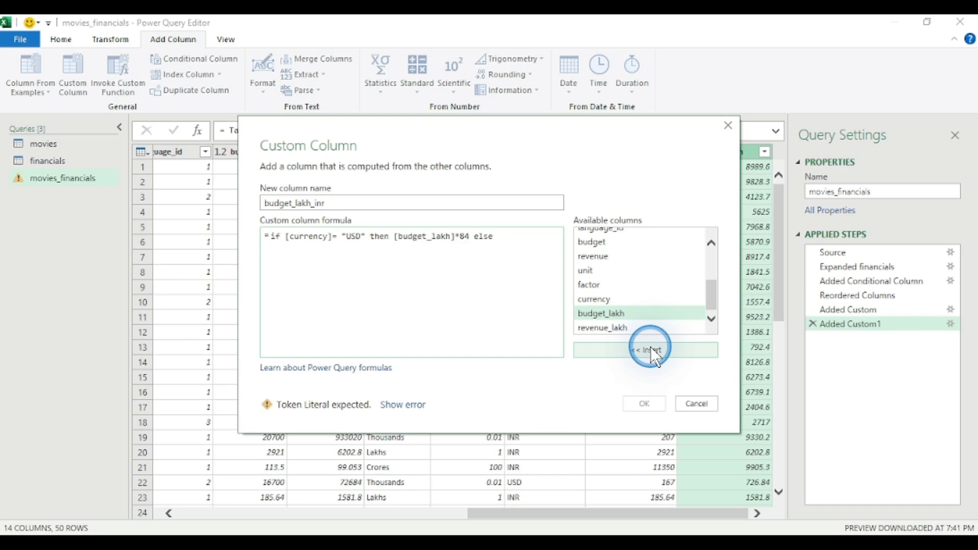
{"action": "left_click", "coordinate": [650, 349]}
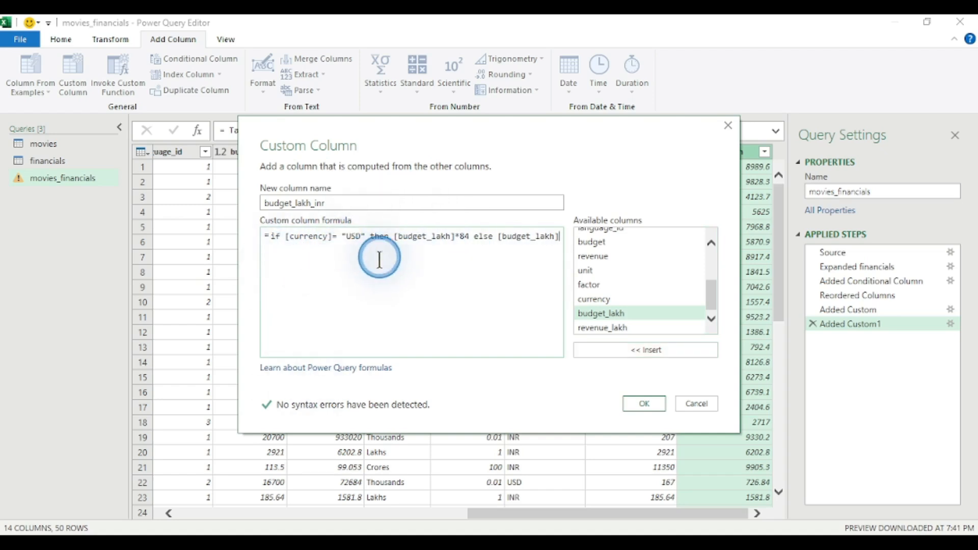
{"action": "left_click", "coordinate": [642, 404]}
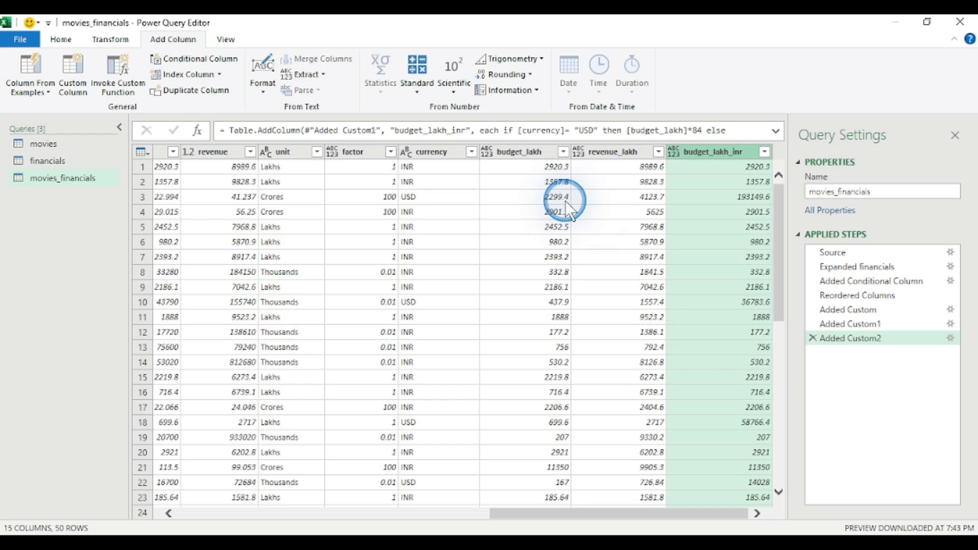
- Check the third row's budget_lakh_inr value by computing 2299.4 × 84 in Calculator, and close Calculator
{"action": "left_click", "coordinate": [702, 549]}
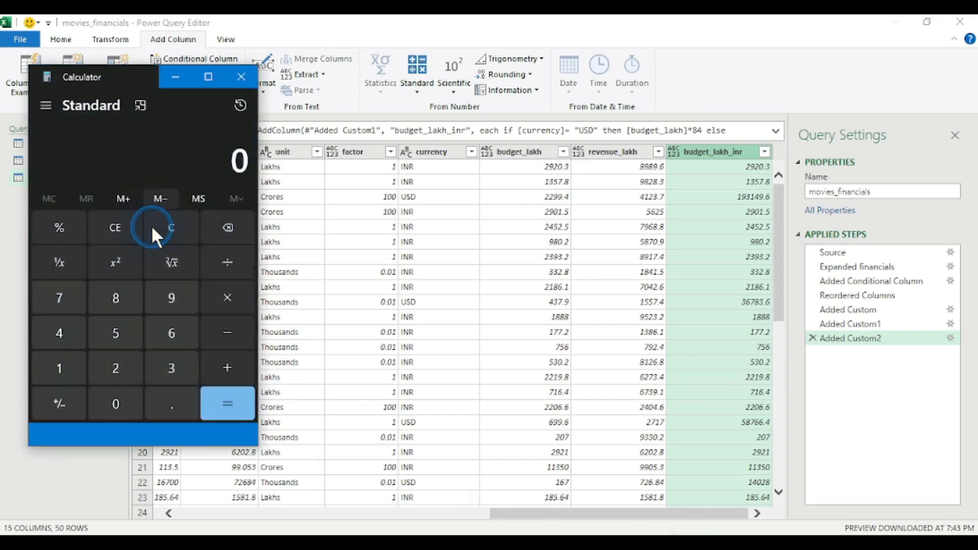
{"action": "left_click", "coordinate": [107, 388]}
{"action": "left_click", "coordinate": [107, 388]}
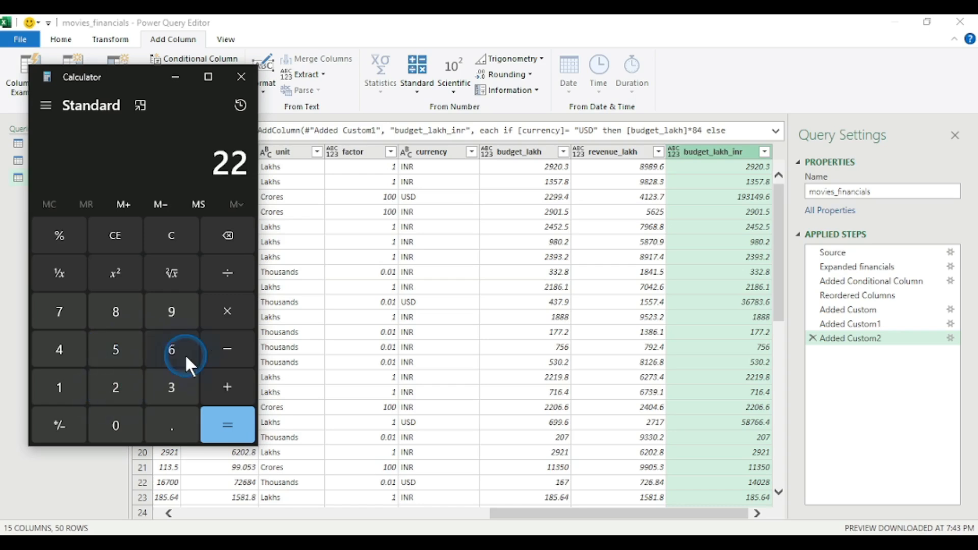
{"action": "left_click", "coordinate": [176, 307]}
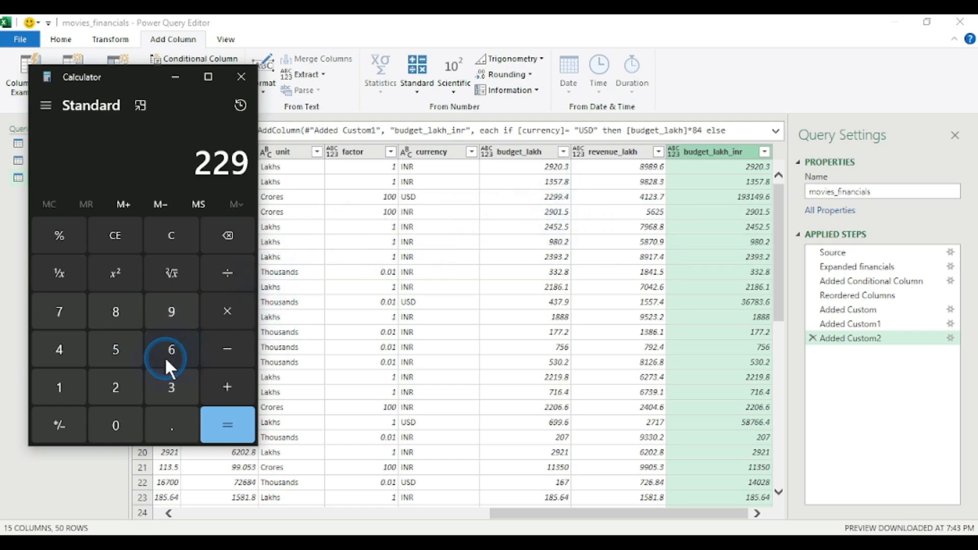
{"action": "left_click", "coordinate": [177, 300]}
{"action": "left_click", "coordinate": [175, 414]}
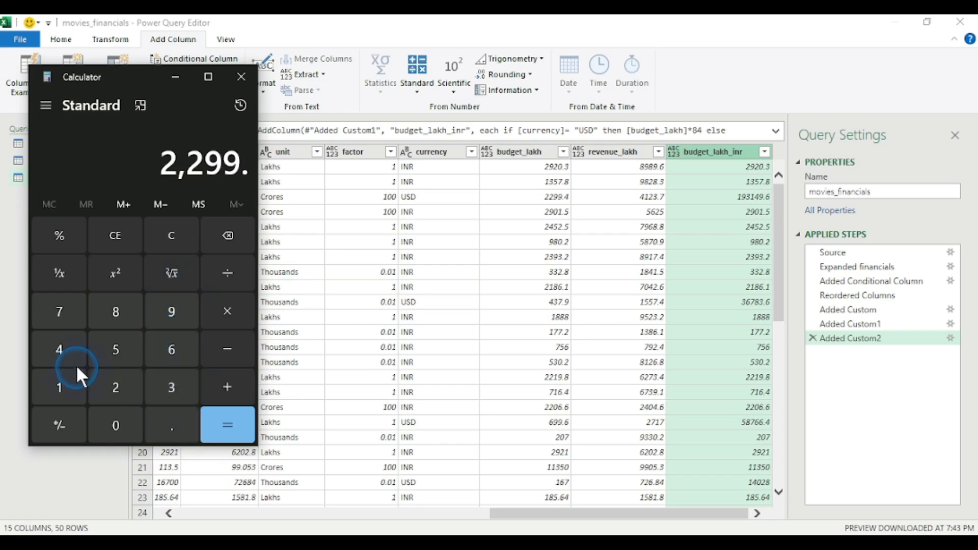
{"action": "left_click", "coordinate": [68, 344]}
{"action": "left_click", "coordinate": [228, 311]}
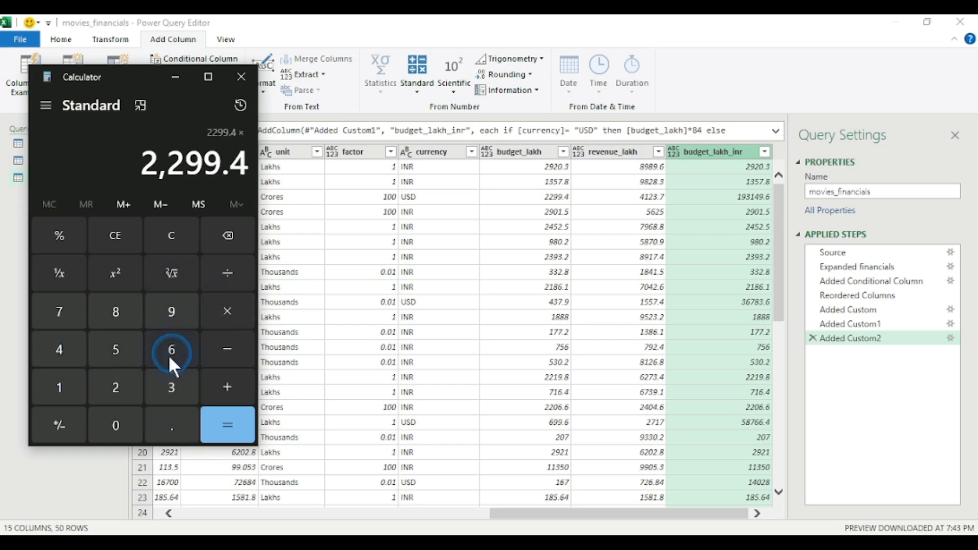
{"action": "left_click", "coordinate": [116, 313]}
{"action": "left_click", "coordinate": [67, 350]}
{"action": "left_click", "coordinate": [228, 424]}
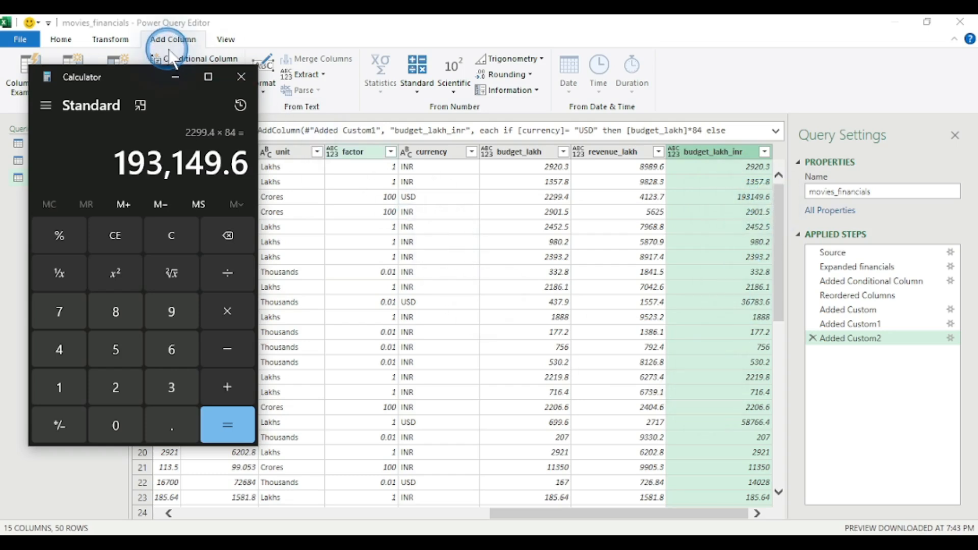
{"action": "left_click", "coordinate": [240, 76]}
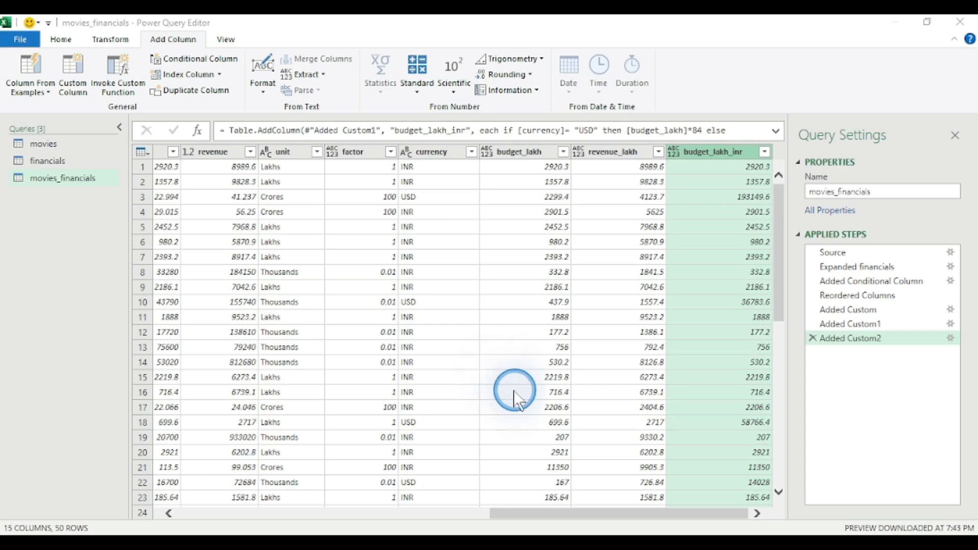
- Start a fourth custom column in movies_financials and name it revenue_lakh_inr
{"action": "left_click", "coordinate": [84, 72]}
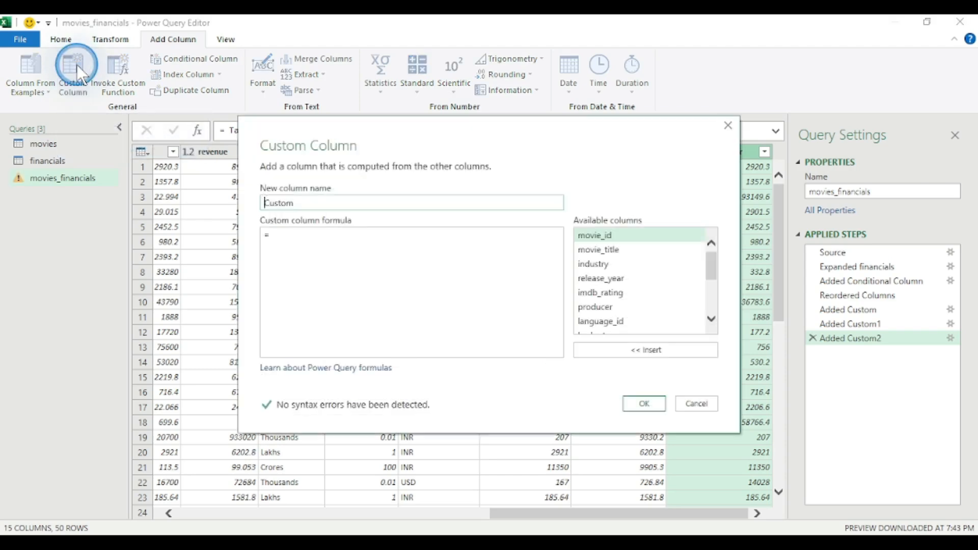
{"action": "left_click_drag", "start_coordinate": [317, 200], "coordinate": [247, 198]}
{"action": "scroll", "coordinate": [616, 265], "scroll_direction": "down", "scroll_amount": 3}
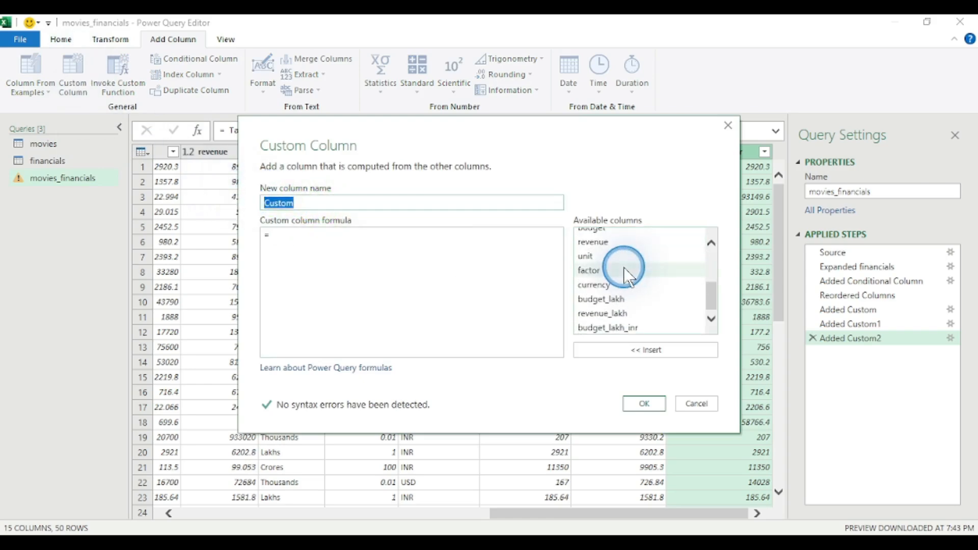
{"action": "type", "text": "revenue"}
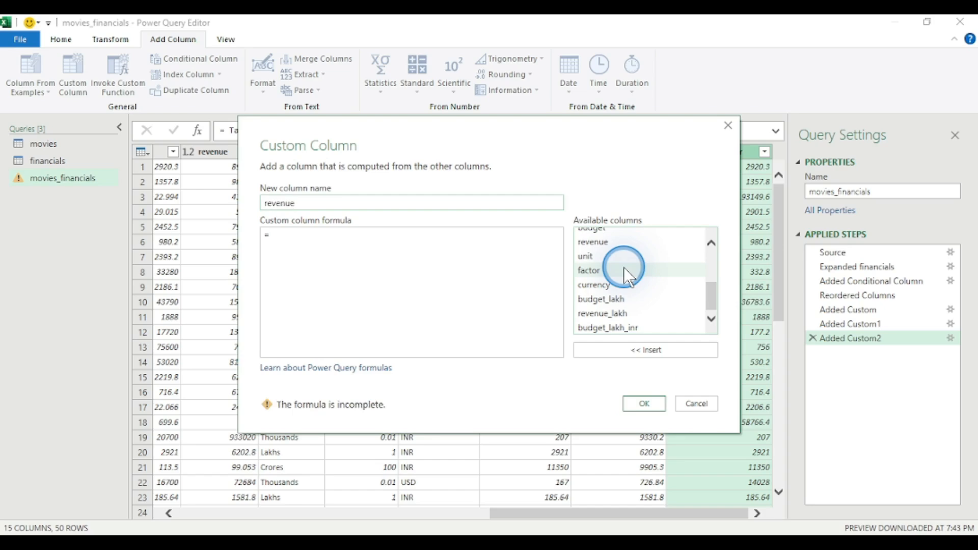
{"action": "type", "text": "_lakh_inr"}
- Begin the revenue_lakh_inr formula with the condition if [currency]= "USD" then
{"action": "left_click", "coordinate": [301, 236]}
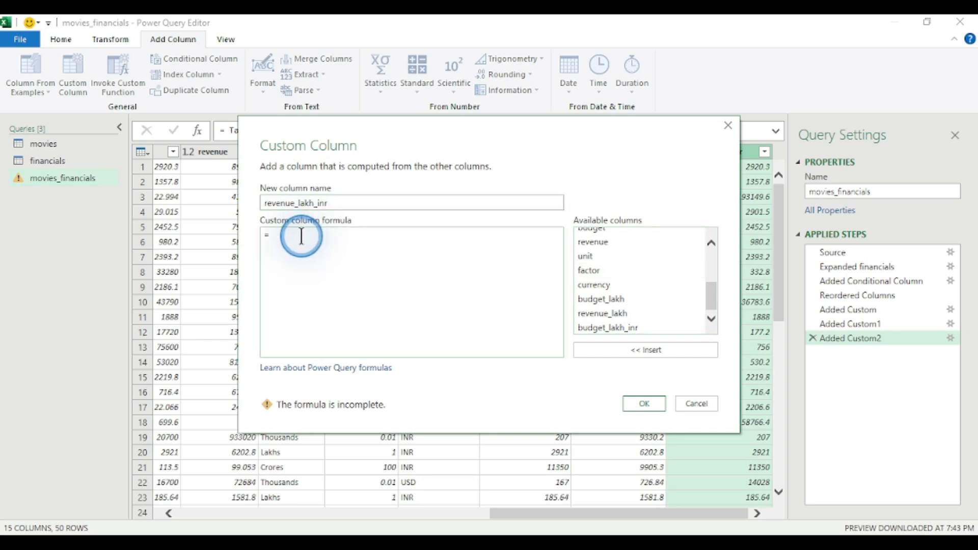
{"action": "type", "text": "if"}
{"action": "left_click", "coordinate": [592, 283]}
{"action": "left_click", "coordinate": [611, 351]}
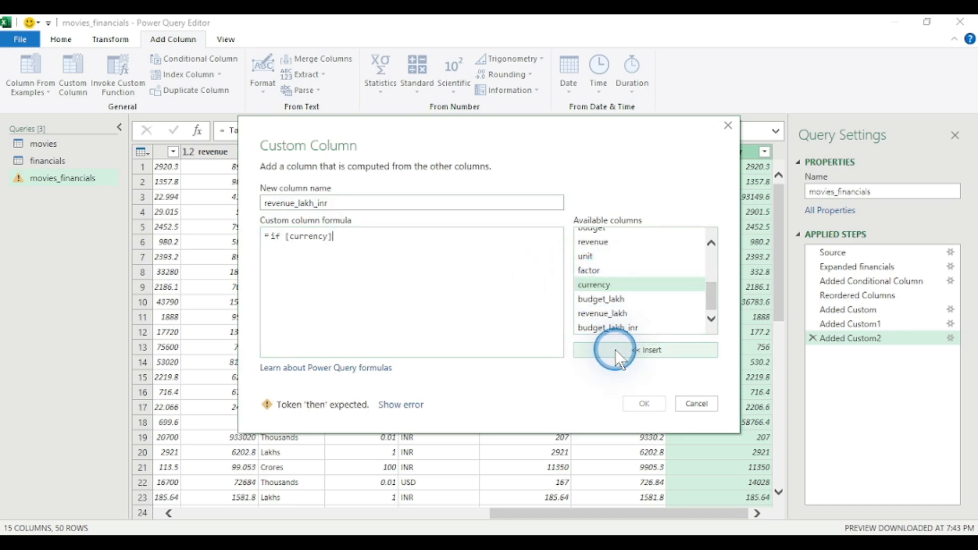
{"action": "type", "text": "= \"USD"}
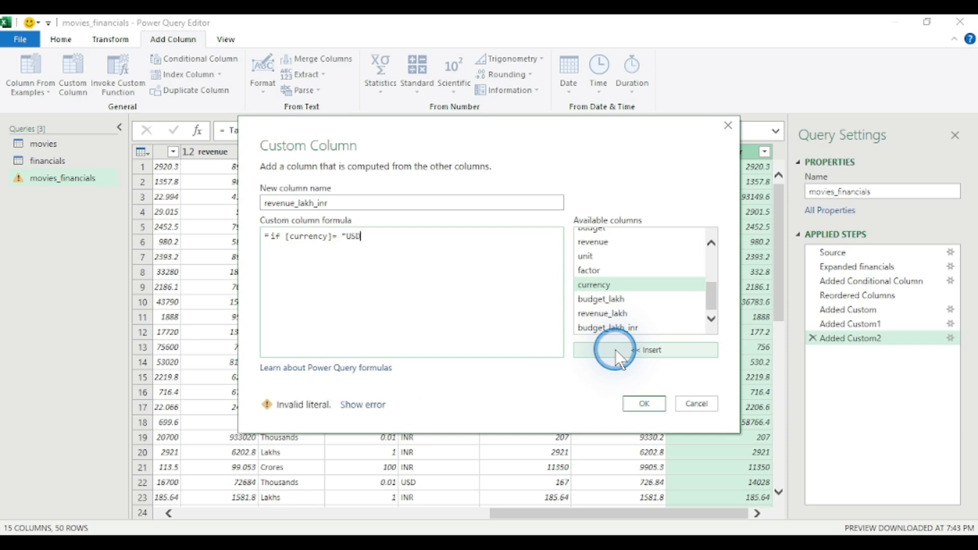
{"action": "type", "text": "\" then"}
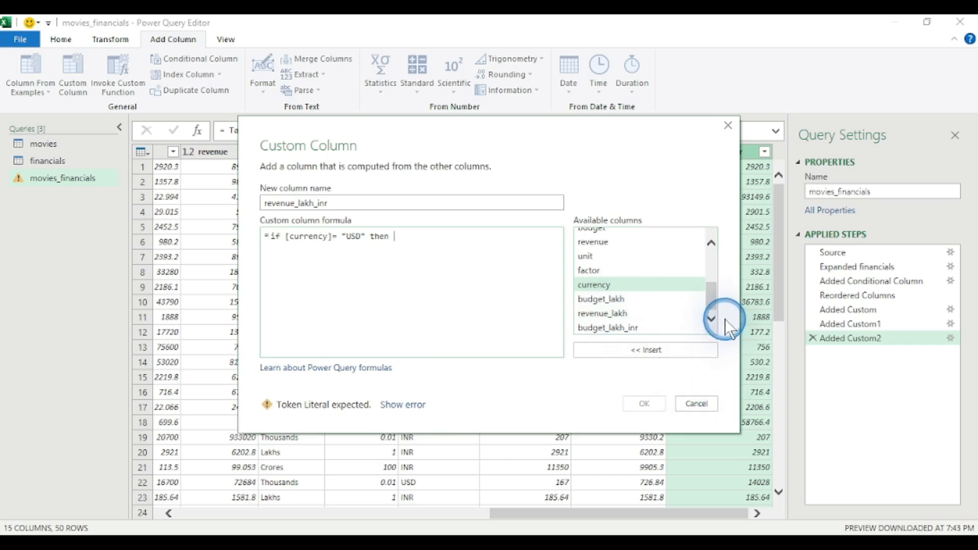
- Complete the formula with [revenue_lakh]*84 else [revenue_lakh] and create the custom column
{"action": "left_click_drag", "start_coordinate": [713, 295], "coordinate": [713, 310]}
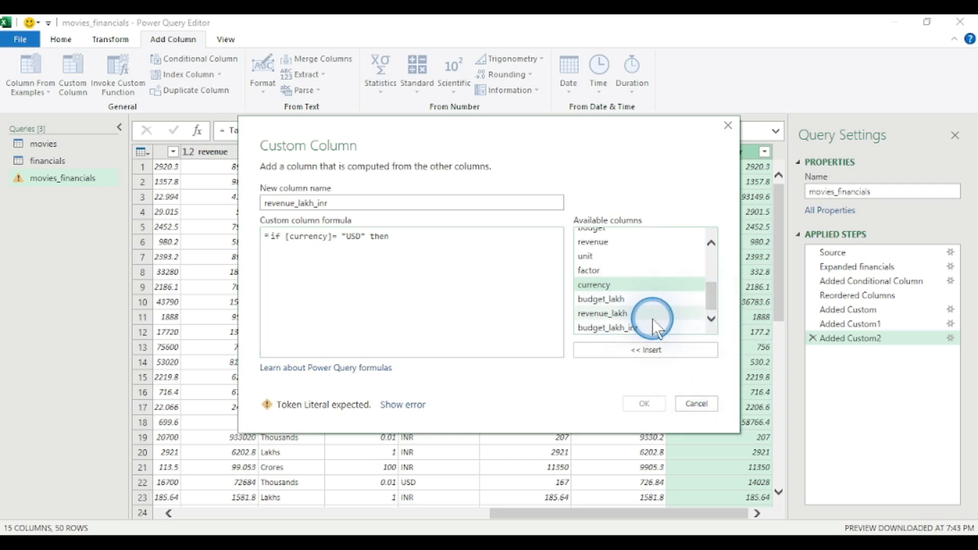
{"action": "left_click", "coordinate": [616, 313]}
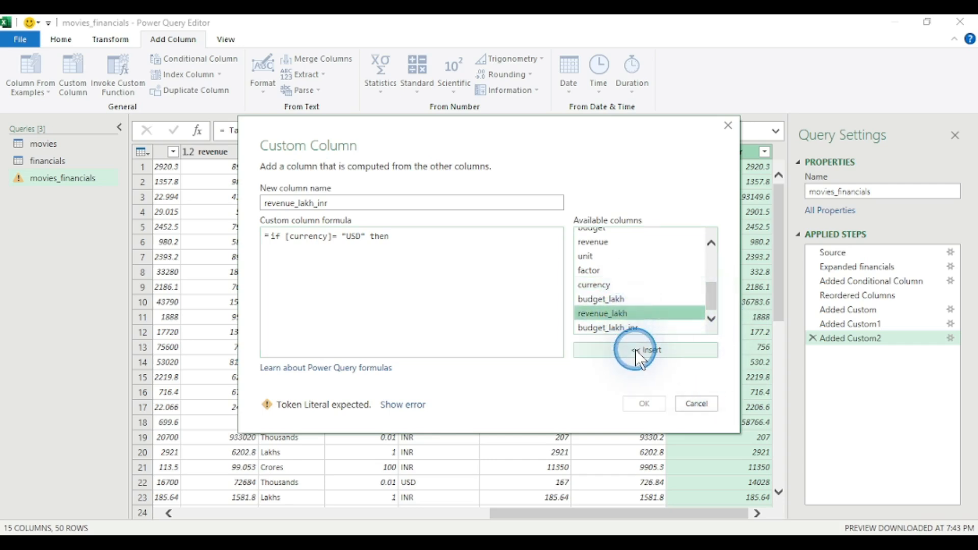
{"action": "left_click", "coordinate": [635, 350]}
{"action": "type", "text": "*"}
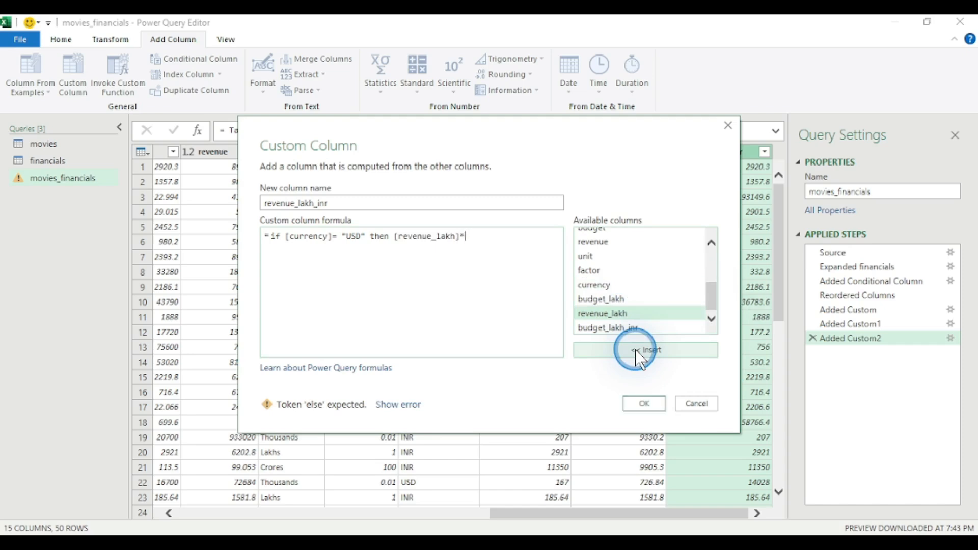
{"action": "type", "text": "84"}
{"action": "type", "text": "else"}
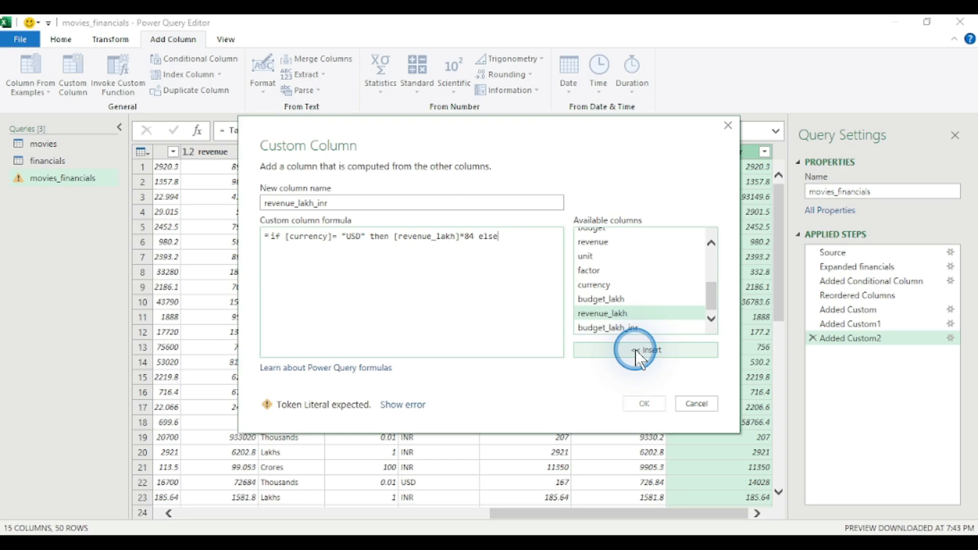
{"action": "left_click", "coordinate": [635, 349]}
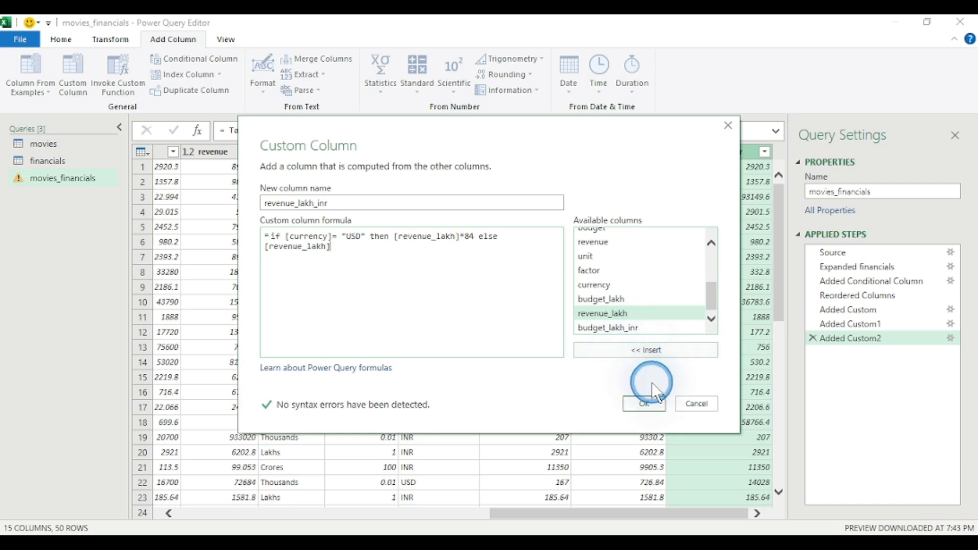
{"action": "left_click", "coordinate": [655, 404]}
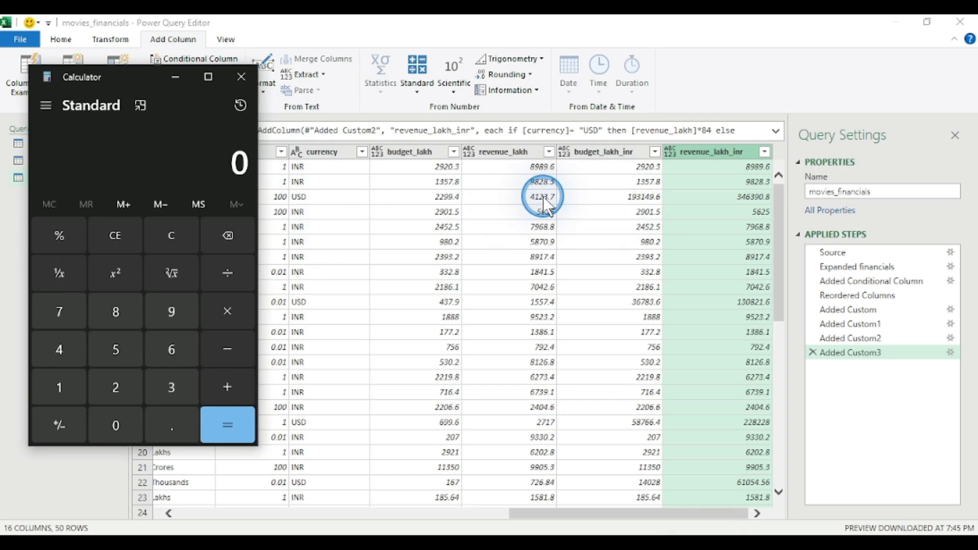
- Check the third row's revenue_lakh_inr value by computing 4123.7 × 84 in Calculator, and close Calculator
{"action": "left_click", "coordinate": [52, 354]}
{"action": "left_click", "coordinate": [66, 390]}
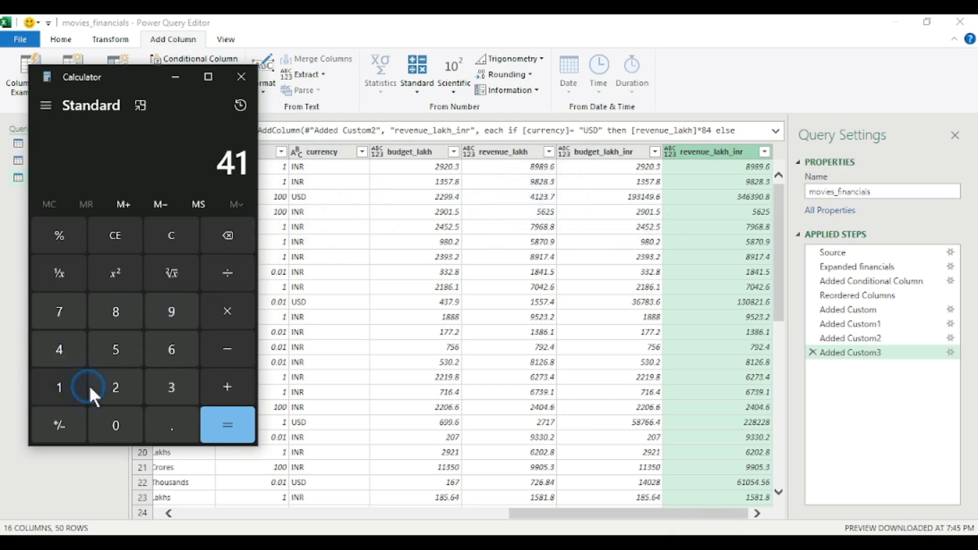
{"action": "left_click", "coordinate": [107, 387]}
{"action": "left_click", "coordinate": [188, 316]}
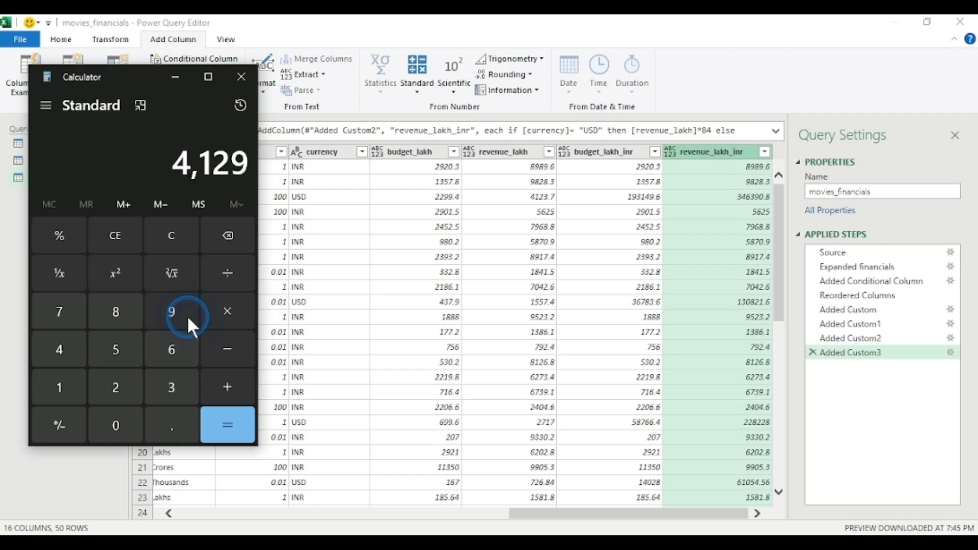
{"action": "left_click", "coordinate": [222, 305]}
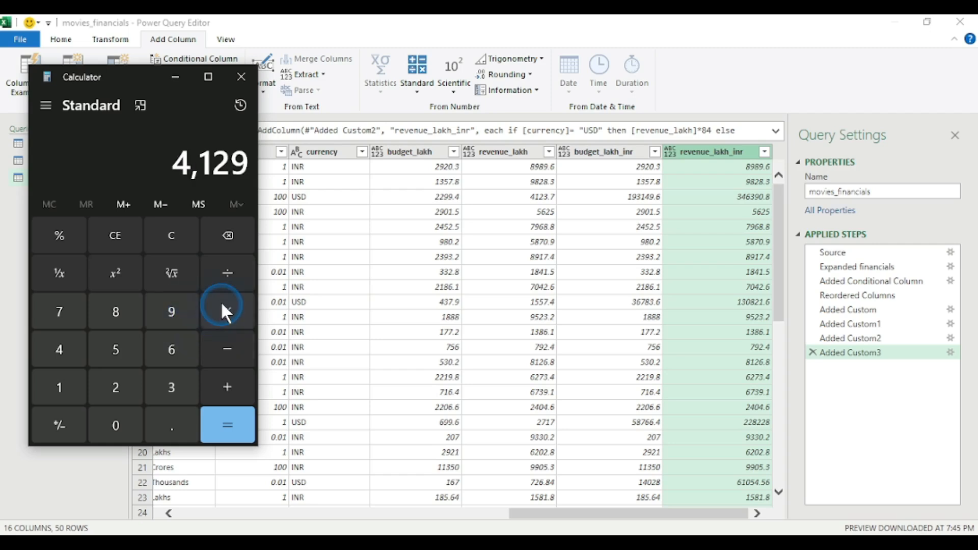
{"action": "left_click", "coordinate": [224, 237]}
{"action": "left_click", "coordinate": [172, 388]}
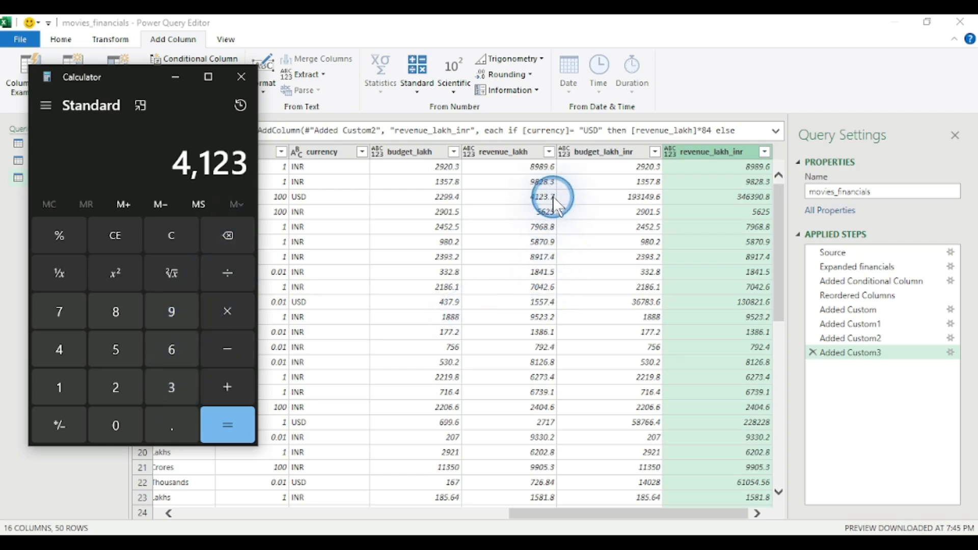
{"action": "left_click", "coordinate": [166, 421]}
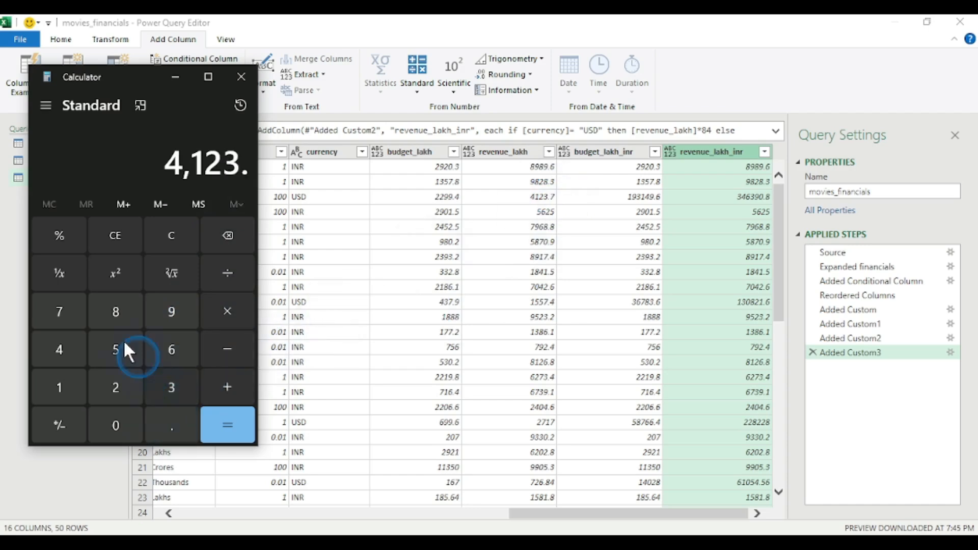
{"action": "left_click", "coordinate": [61, 312]}
{"action": "left_click", "coordinate": [225, 311]}
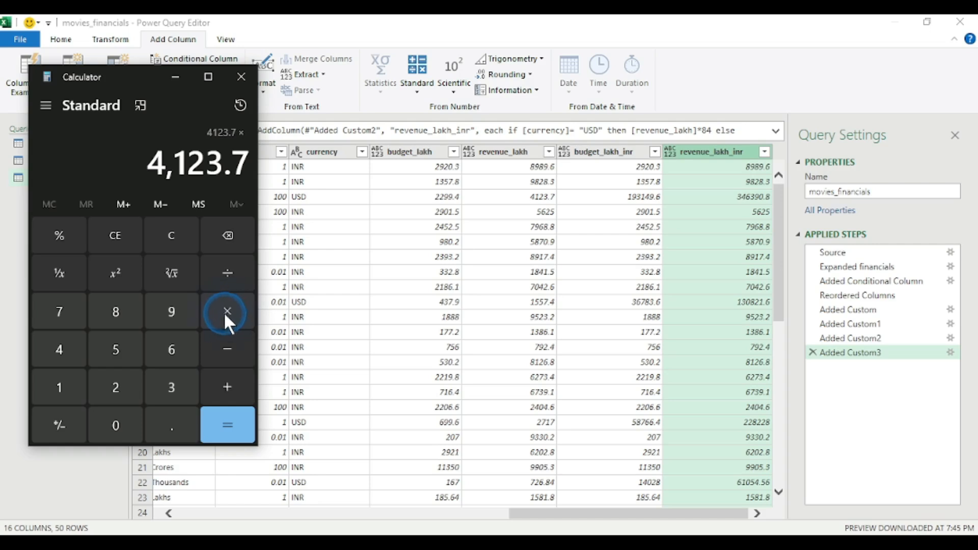
{"action": "left_click", "coordinate": [114, 312]}
{"action": "left_click", "coordinate": [59, 349]}
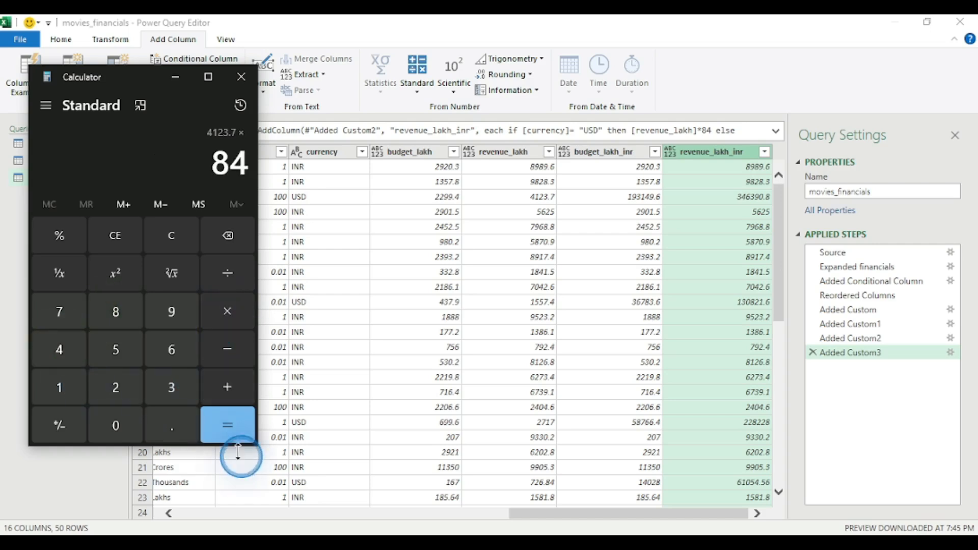
{"action": "left_click", "coordinate": [228, 433]}
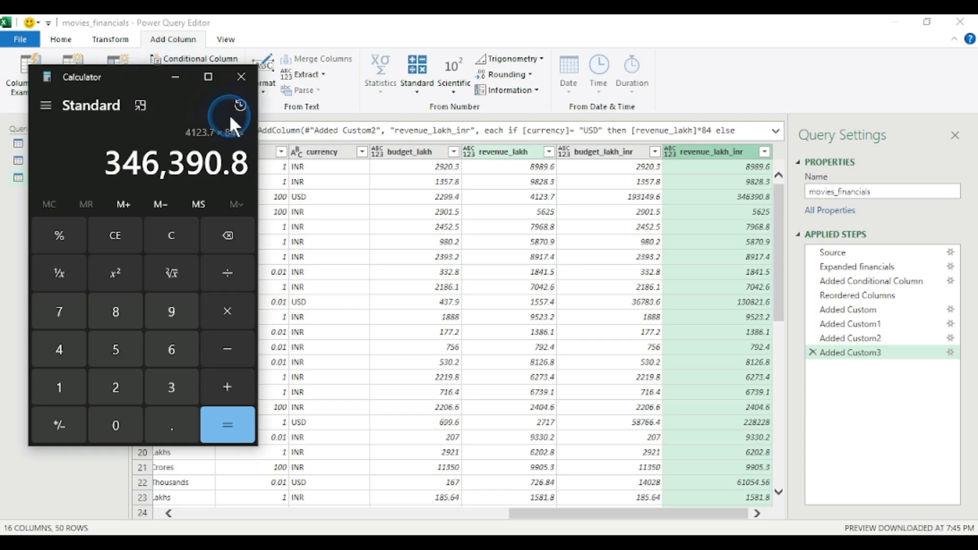
{"action": "left_click", "coordinate": [243, 81]}
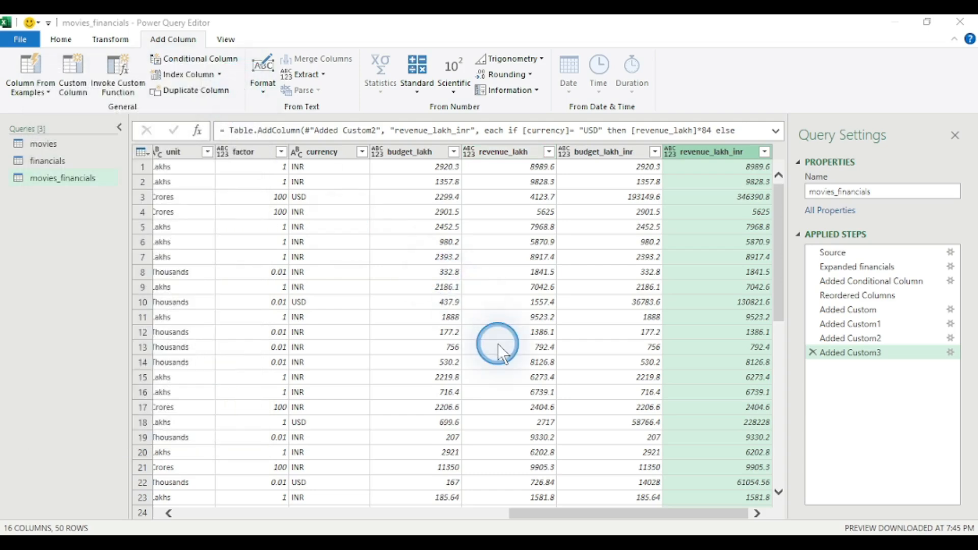
- Close the Power Query Editor with Close & Load and return to the Excel workbook
{"action": "left_click_drag", "start_coordinate": [656, 514], "coordinate": [711, 480]}
{"action": "left_click", "coordinate": [725, 478]}
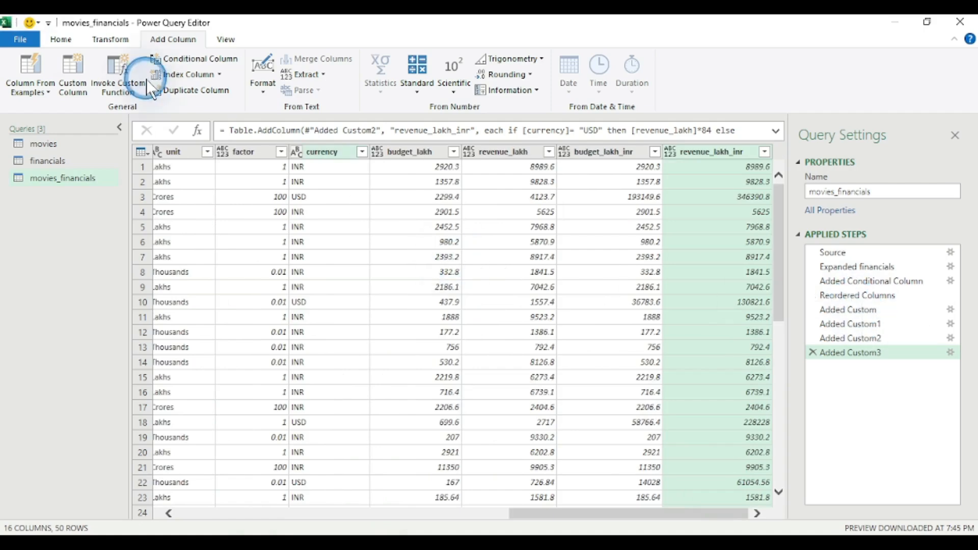
{"action": "left_click", "coordinate": [52, 42]}
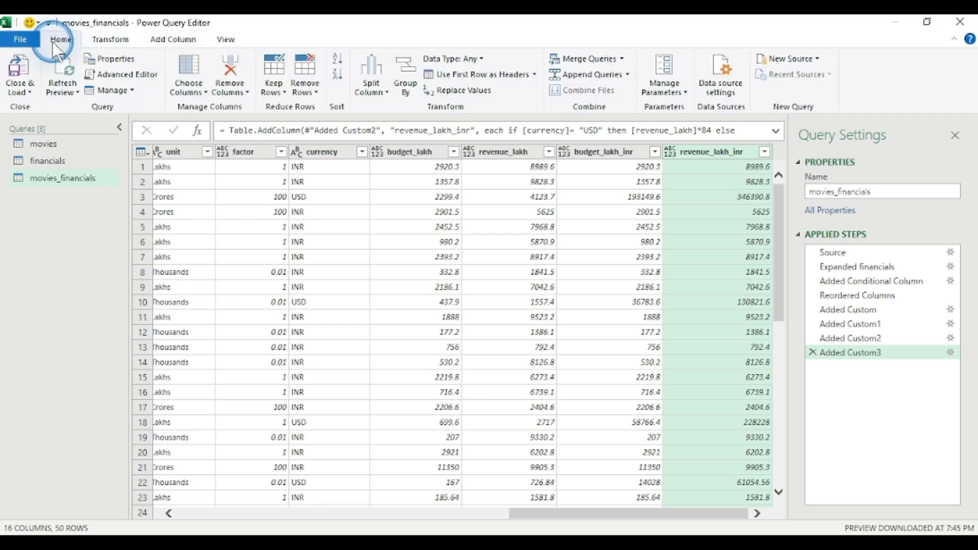
{"action": "left_click", "coordinate": [29, 88]}
{"action": "left_click", "coordinate": [48, 102]}
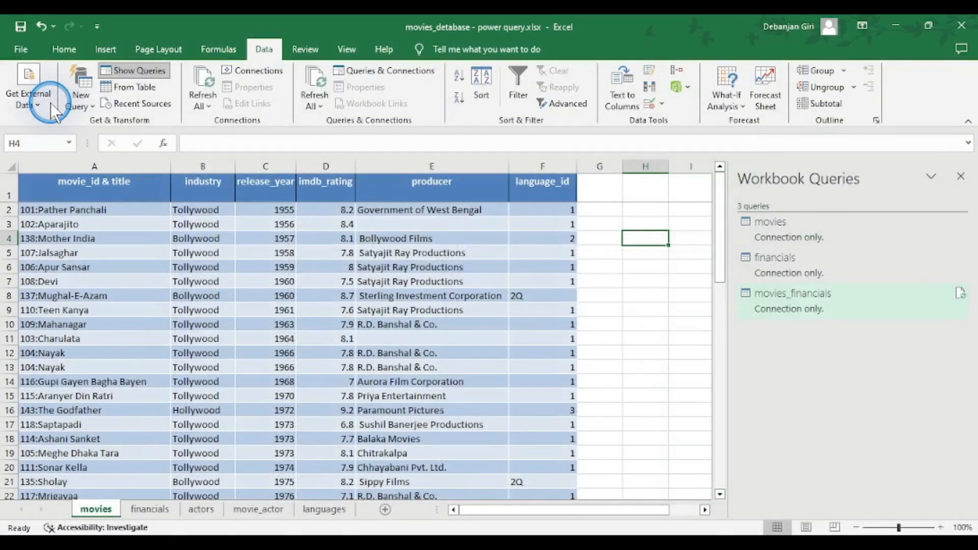
- Load the movies_financials query as a table in a new worksheet and close the list of workbook queries
{"action": "left_click", "coordinate": [820, 309]}
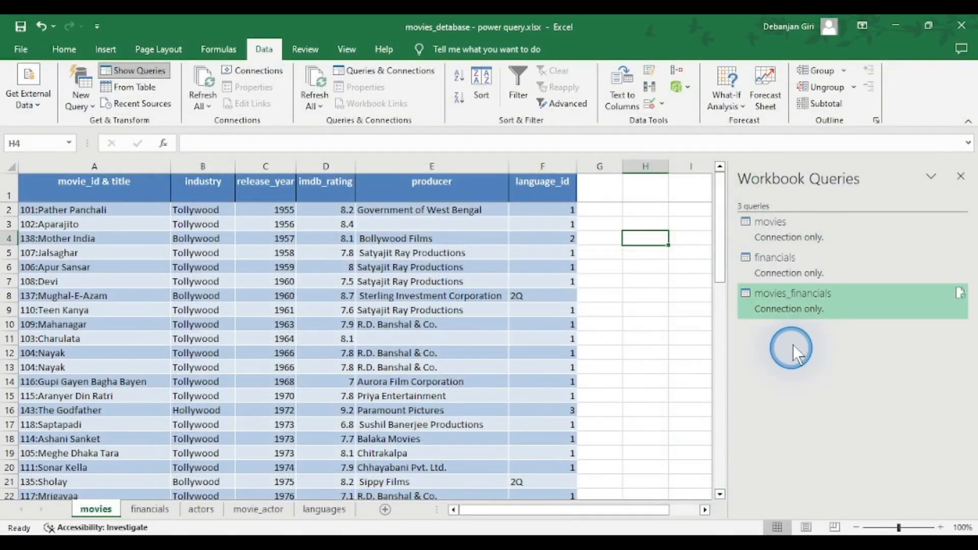
{"action": "right_click", "coordinate": [819, 314]}
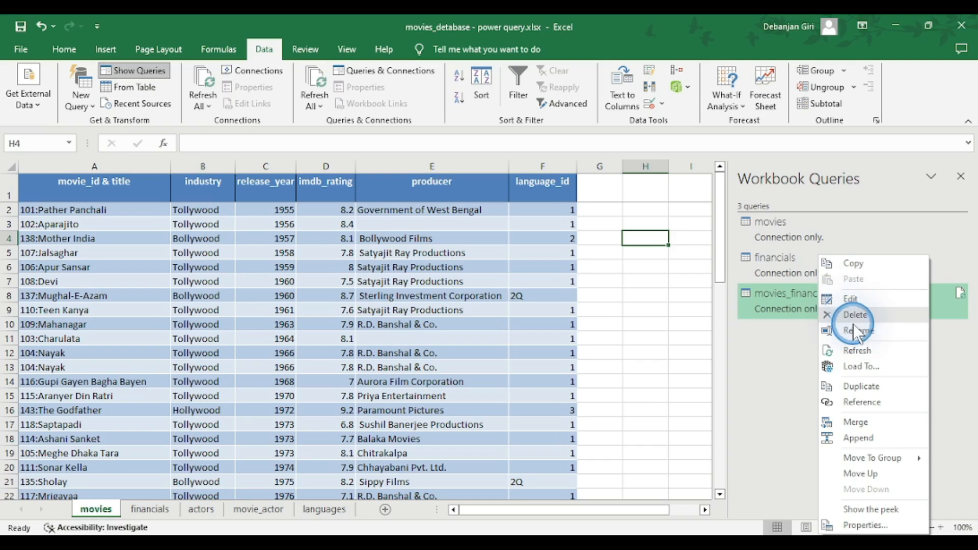
{"action": "left_click", "coordinate": [855, 366]}
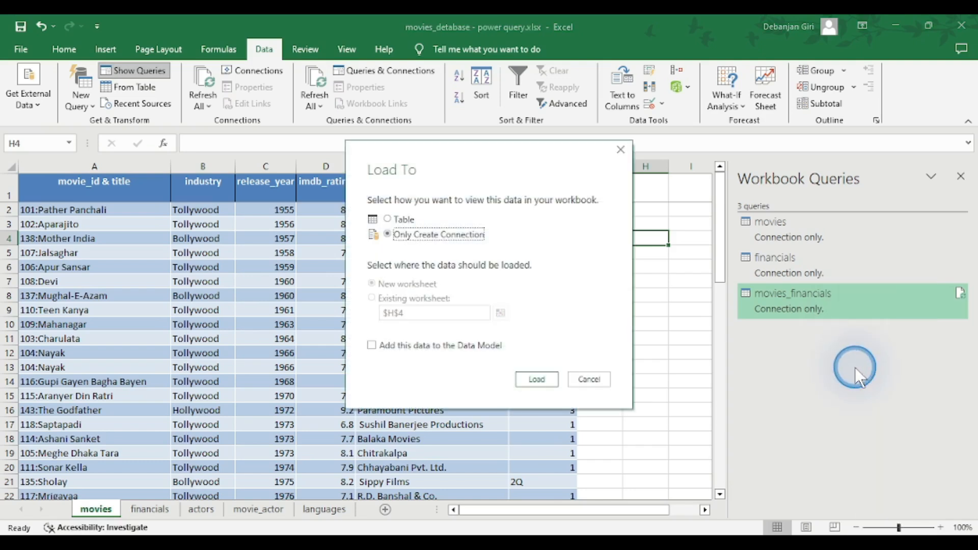
{"action": "left_click", "coordinate": [388, 220]}
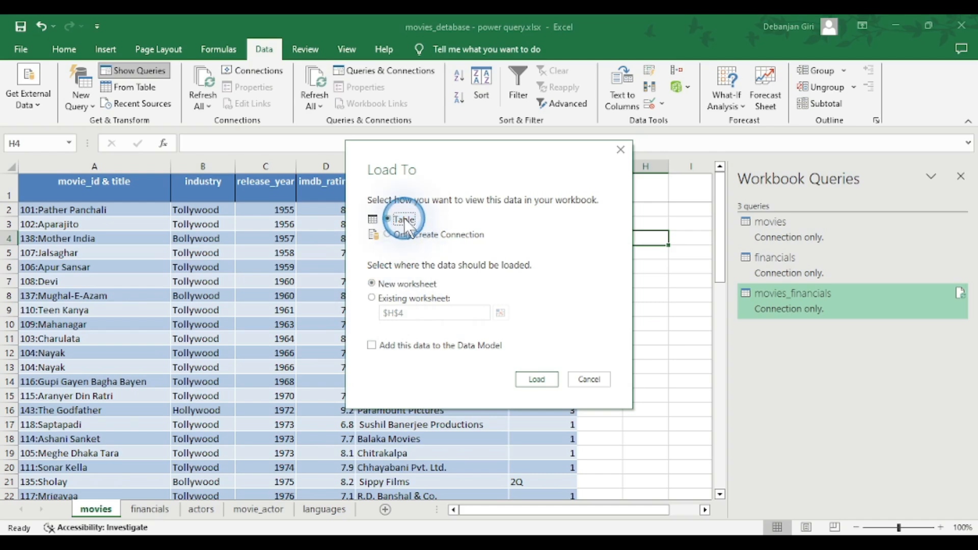
{"action": "left_click", "coordinate": [373, 298]}
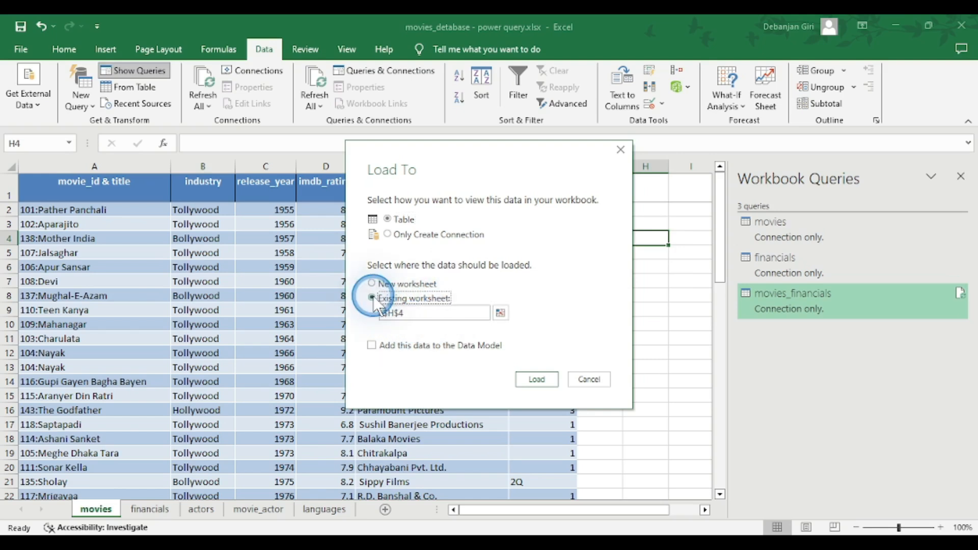
{"action": "left_click", "coordinate": [372, 284]}
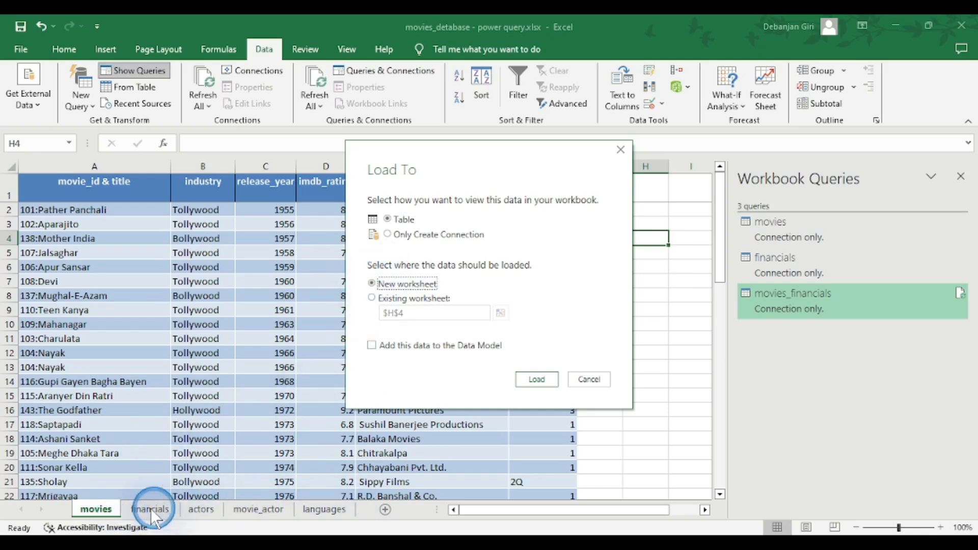
{"action": "left_click", "coordinate": [532, 379]}
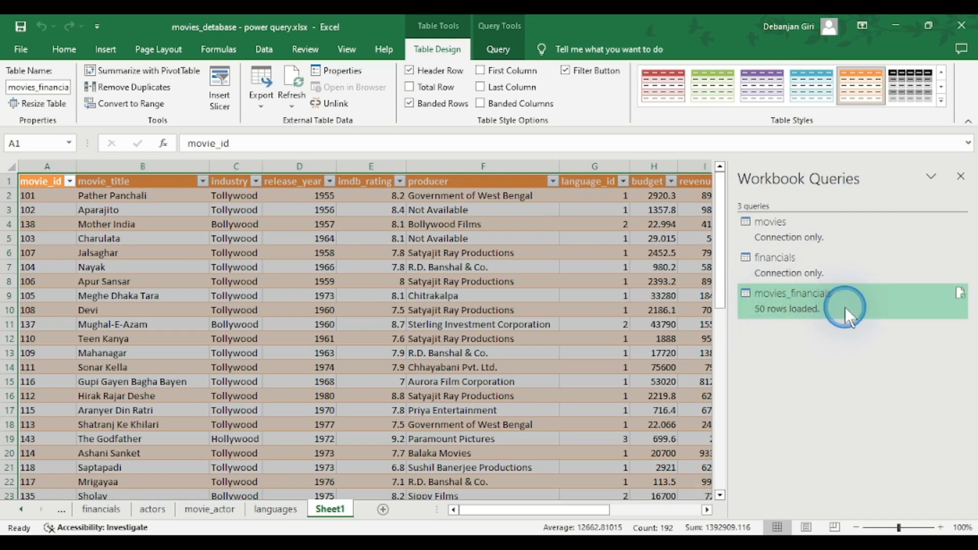
{"action": "left_click", "coordinate": [960, 176]}
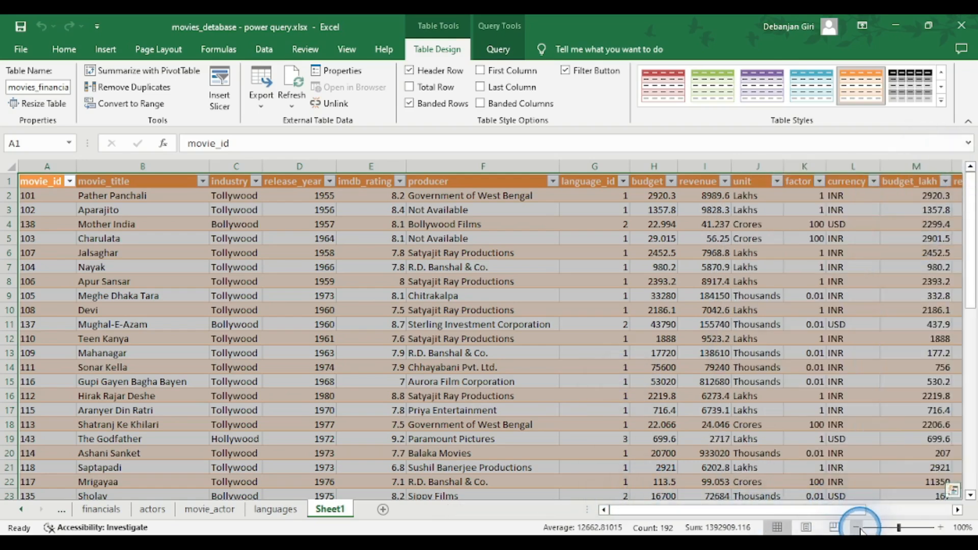
- Examine the loaded movies_financials table from first to last row, including the budget and revenue columns in lakhs and INR
{"action": "left_click", "coordinate": [352, 368]}
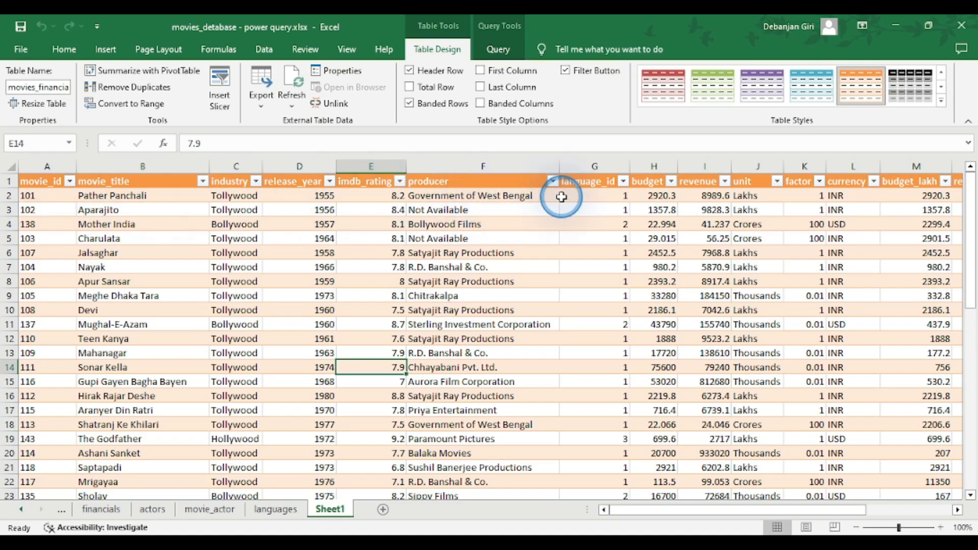
{"action": "scroll", "coordinate": [513, 369], "scroll_direction": "down", "scroll_amount": 8}
{"action": "scroll", "coordinate": [514, 368], "scroll_direction": "up", "scroll_amount": 3}
{"action": "scroll", "coordinate": [513, 368], "scroll_direction": "up", "scroll_amount": 5}
{"action": "scroll", "coordinate": [514, 369], "scroll_direction": "down", "scroll_amount": 8}
{"action": "scroll", "coordinate": [514, 369], "scroll_direction": "up", "scroll_amount": 8}
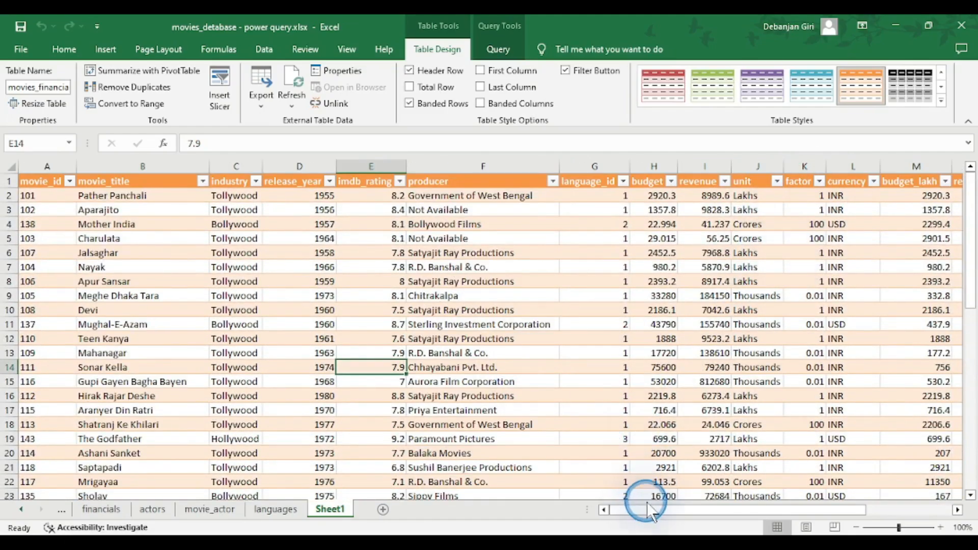
{"action": "left_click_drag", "start_coordinate": [655, 509], "coordinate": [739, 509]}
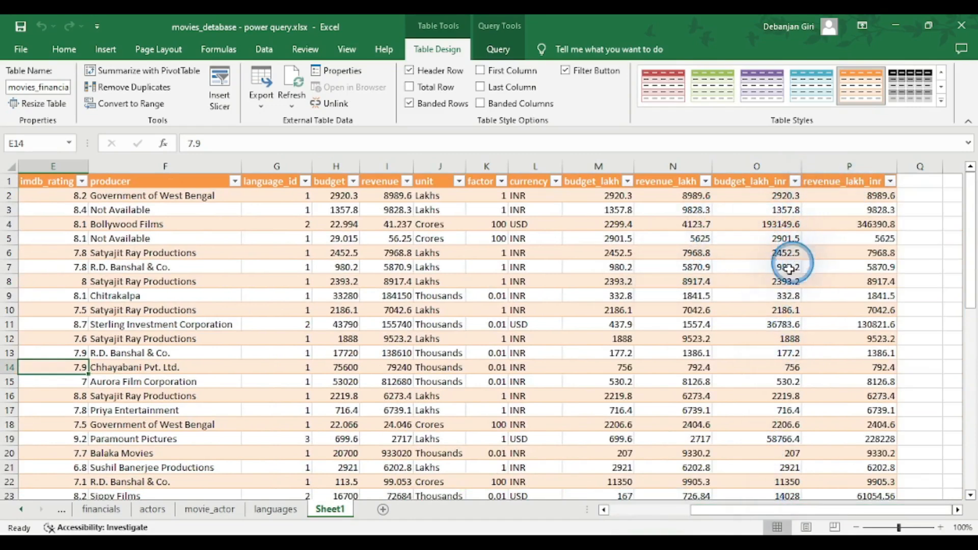
{"action": "scroll", "coordinate": [602, 326], "scroll_direction": "down", "scroll_amount": 15}
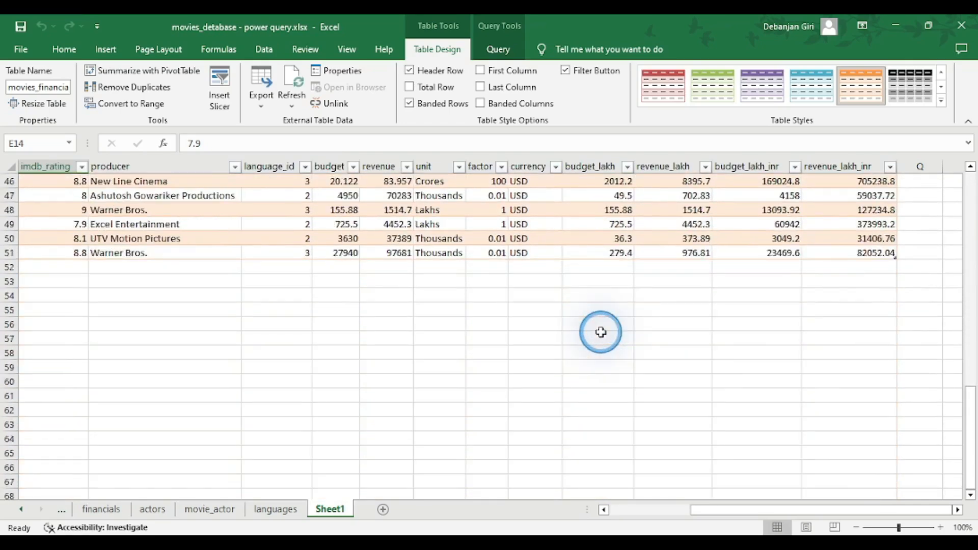
{"action": "scroll", "coordinate": [601, 332], "scroll_direction": "up", "scroll_amount": 6}
{"action": "scroll", "coordinate": [602, 332], "scroll_direction": "up", "scroll_amount": 9}
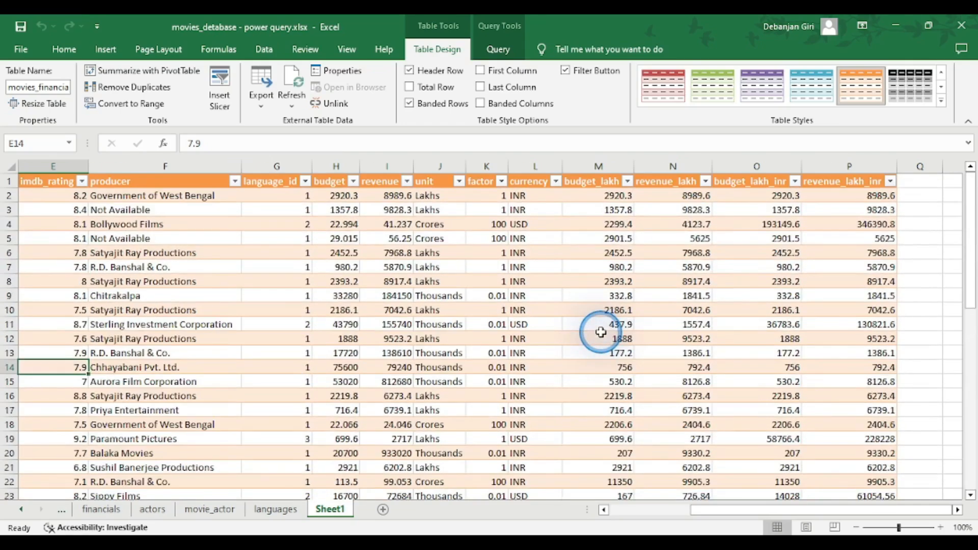